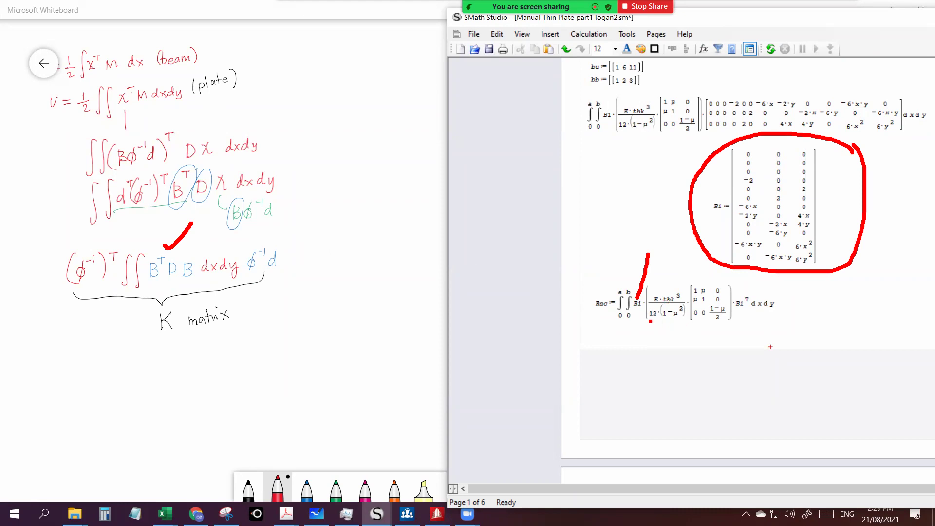
# - Annotate the Rec integral's material term as D and B1 transpose as B, circle the B matrix, and mark B in the handwritten formula
pyautogui.moveTo(658, 322)
pyautogui.mouseDown()
pyautogui.moveTo(731, 321)
pyautogui.moveTo(696, 348)
pyautogui.mouseUp()
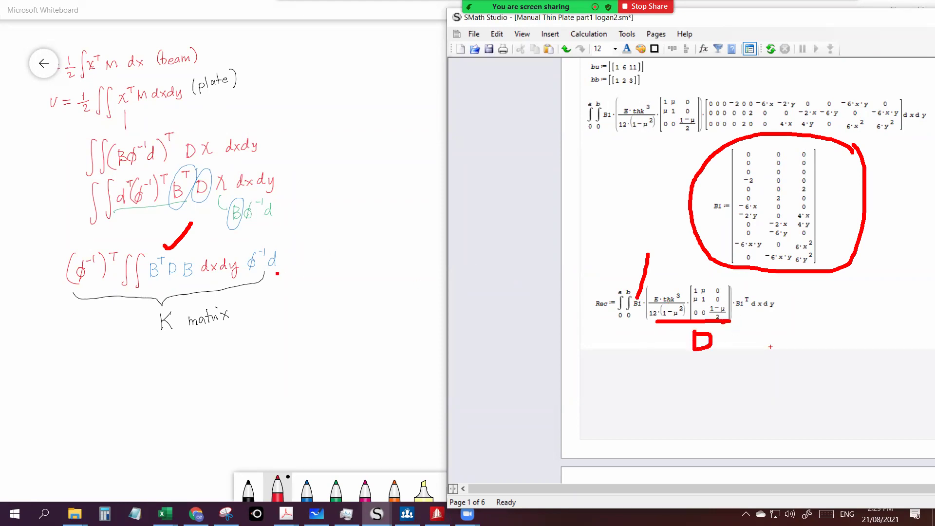
pyautogui.moveTo(188, 263); pyautogui.dragTo(209, 244)
pyautogui.moveTo(897, 94)
pyautogui.mouseDown()
pyautogui.moveTo(773, 75)
pyautogui.moveTo(704, 95)
pyautogui.moveTo(734, 133)
pyautogui.moveTo(867, 142)
pyautogui.moveTo(907, 122)
pyautogui.moveTo(900, 93)
pyautogui.mouseUp()
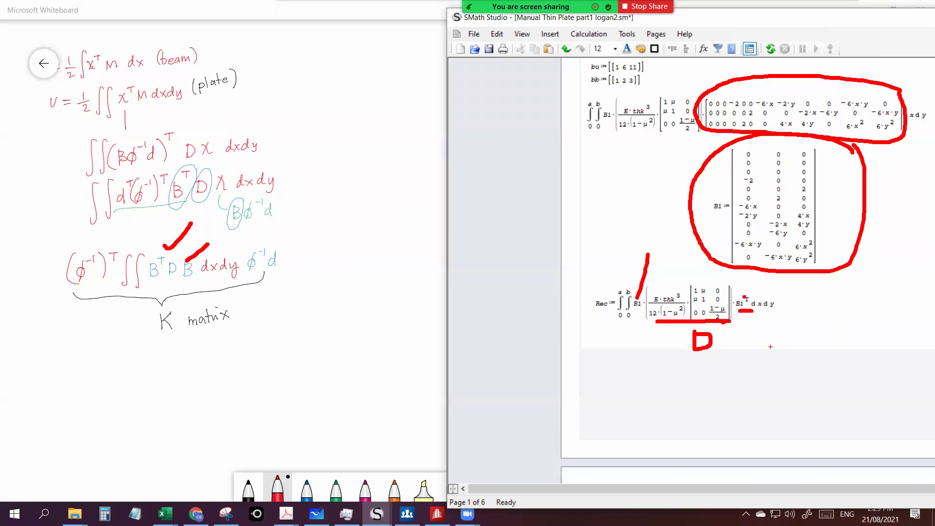
pyautogui.moveTo(744, 286)
pyautogui.mouseDown()
pyautogui.moveTo(743, 307)
pyautogui.moveTo(756, 291)
pyautogui.moveTo(749, 307)
pyautogui.mouseUp()
pyautogui.moveTo(187, 281); pyautogui.dragTo(201, 283)
# - Circle the transposed inverse phi and mark the trailing inverse phi in the handwritten K matrix formula, and clear the annotations
pyautogui.moveTo(84, 285); pyautogui.dragTo(129, 259)
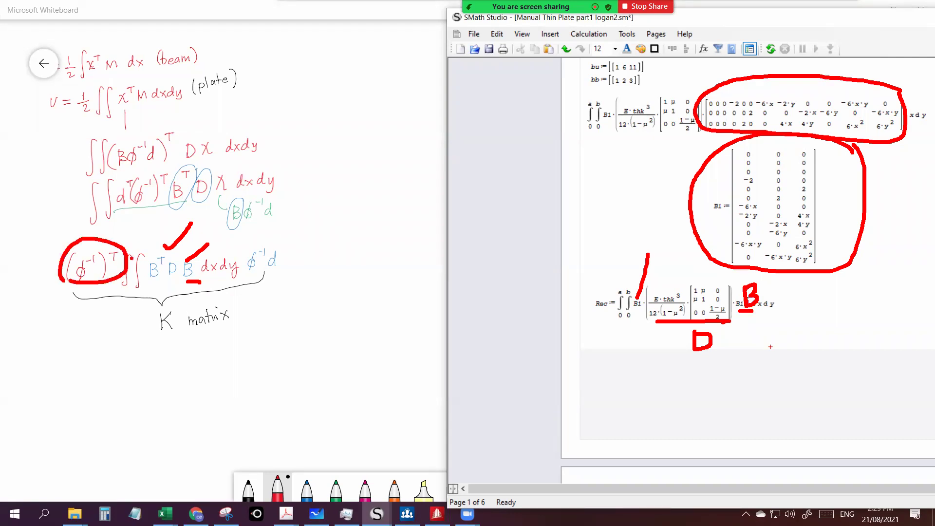
pyautogui.moveTo(246, 275); pyautogui.dragTo(273, 266)
pyautogui.click(808, 314)
# - Underline the worksheet's K definition from phinv and Rec, and tick its transposed phinv term
pyautogui.scroll(-5, 731, 292)
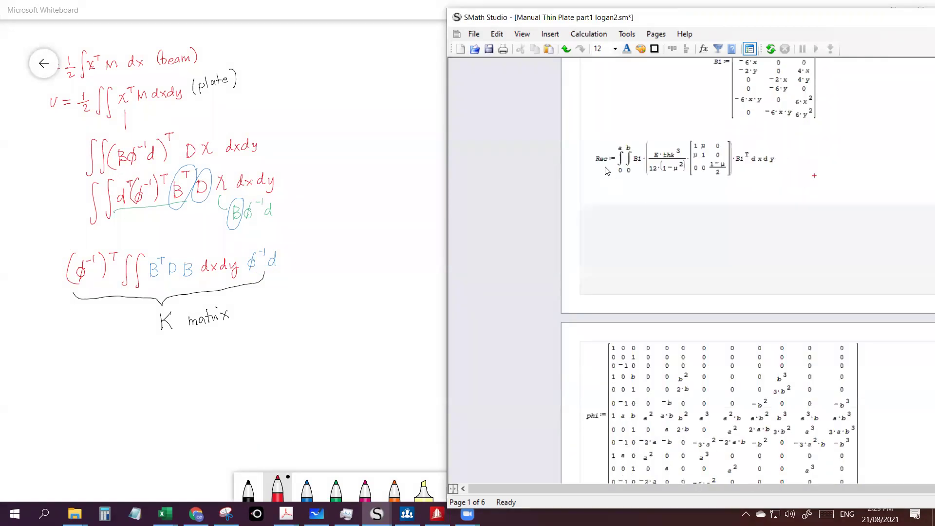
pyautogui.scroll(-10, 704, 250)
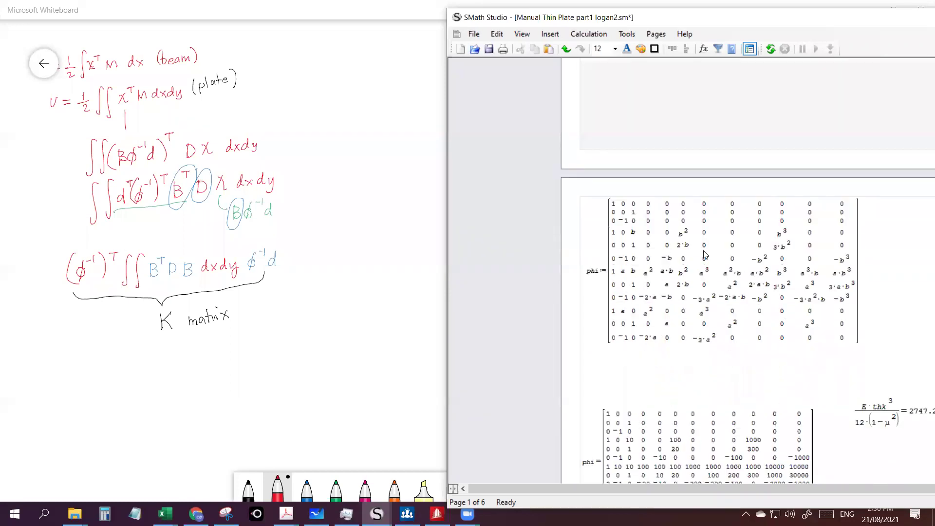
pyautogui.scroll(-8, 707, 274)
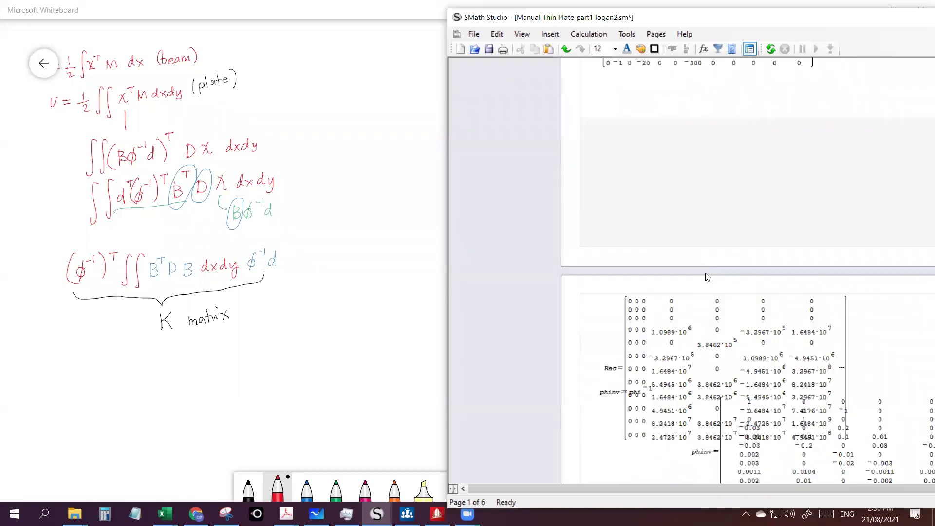
pyautogui.scroll(-10, 708, 277)
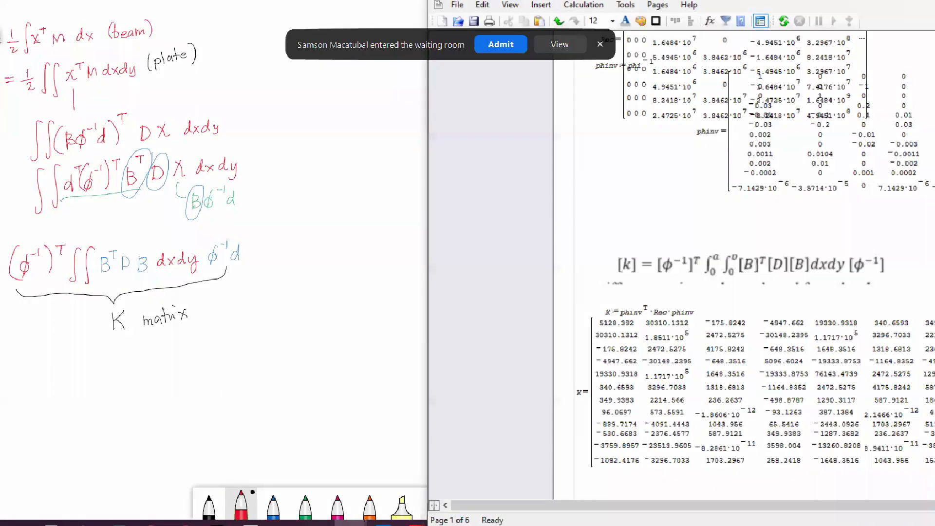
pyautogui.moveTo(615, 321); pyautogui.dragTo(700, 318)
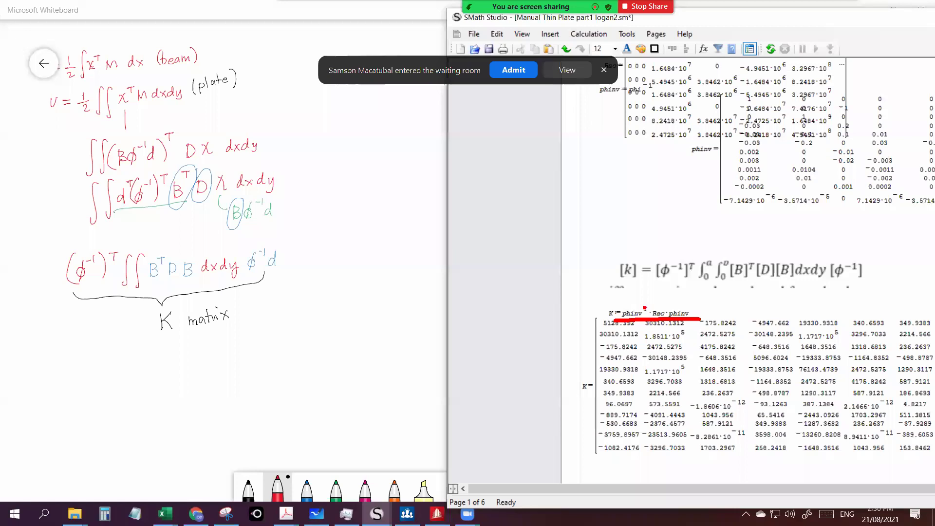
pyautogui.moveTo(634, 302); pyautogui.dragTo(661, 287)
# - Underline the handwritten double integral, label it REC, underline the inverse phi, and tick the matching Rec term in the K definition
pyautogui.moveTo(123, 288); pyautogui.dragTo(261, 282)
pyautogui.moveTo(193, 235)
pyautogui.mouseDown()
pyautogui.moveTo(194, 253)
pyautogui.moveTo(195, 245)
pyautogui.moveTo(208, 251)
pyautogui.mouseUp()
pyautogui.moveTo(209, 233)
pyautogui.mouseDown()
pyautogui.moveTo(207, 244)
pyautogui.moveTo(220, 250)
pyautogui.moveTo(229, 232)
pyautogui.mouseUp()
pyautogui.moveTo(231, 234)
pyautogui.mouseDown()
pyautogui.moveTo(233, 250)
pyautogui.moveTo(246, 248)
pyautogui.moveTo(264, 268)
pyautogui.mouseUp()
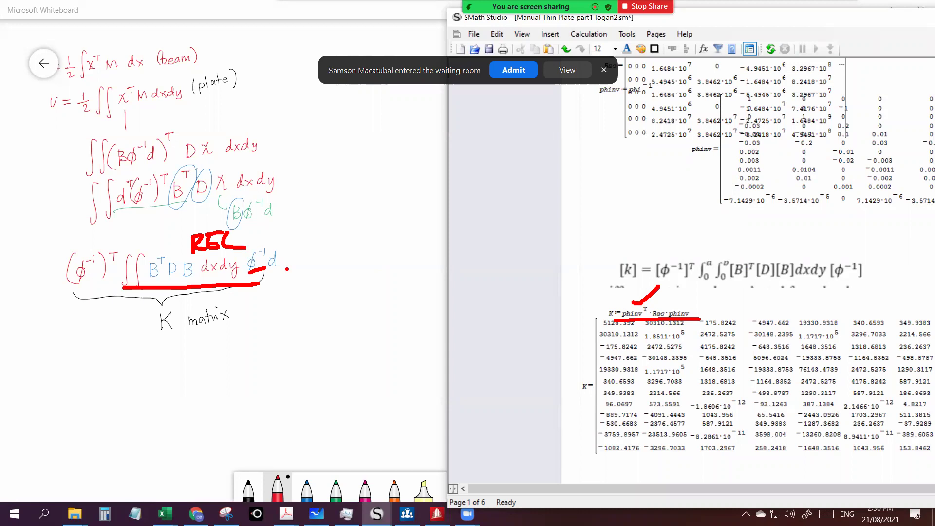
pyautogui.moveTo(680, 301); pyautogui.dragTo(705, 282)
pyautogui.moveTo(769, 311); pyautogui.dragTo(801, 290)
pyautogui.press('Escape')
# - Return to the start of the SMath worksheet and review the plate dimensions a and b
pyautogui.click(700, 78)
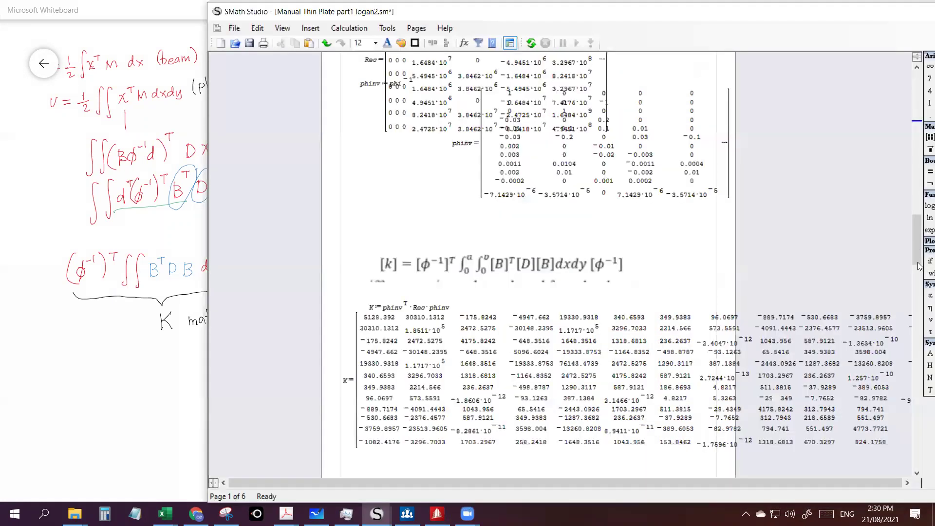
pyautogui.moveTo(920, 266); pyautogui.dragTo(921, 92)
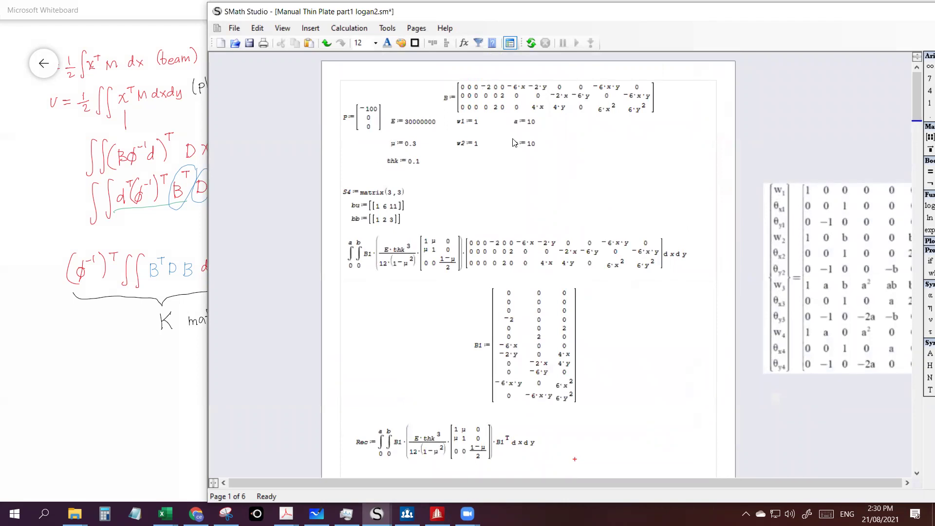
pyautogui.moveTo(427, 12); pyautogui.dragTo(568, 12)
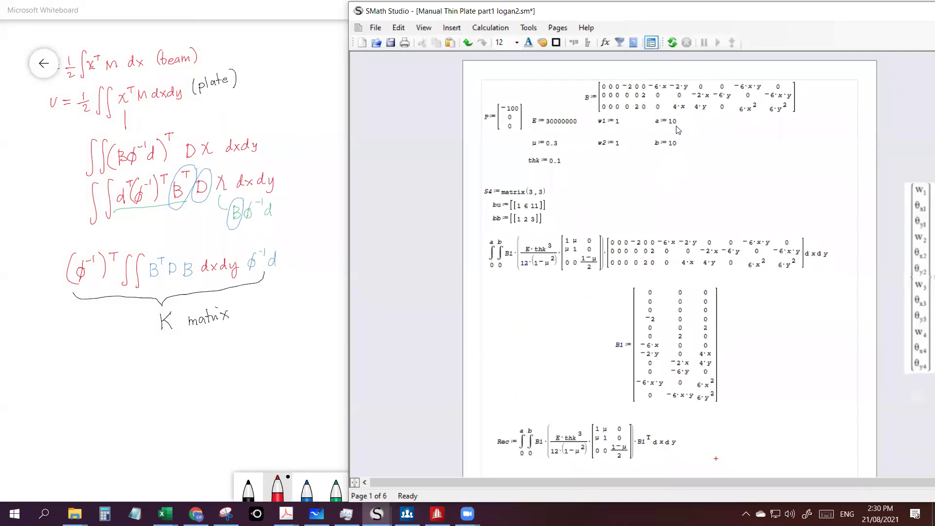
pyautogui.press('ctrl')
pyautogui.press('ctrl')
# - Examine the worksheet's definitions of elastic modulus E, Poisson's ratio μ and plate thickness thk
pyautogui.click(553, 123)
pyautogui.press('ctrl')
pyautogui.press('ctrl')
pyautogui.moveTo(690, 18); pyautogui.dragTo(713, 20)
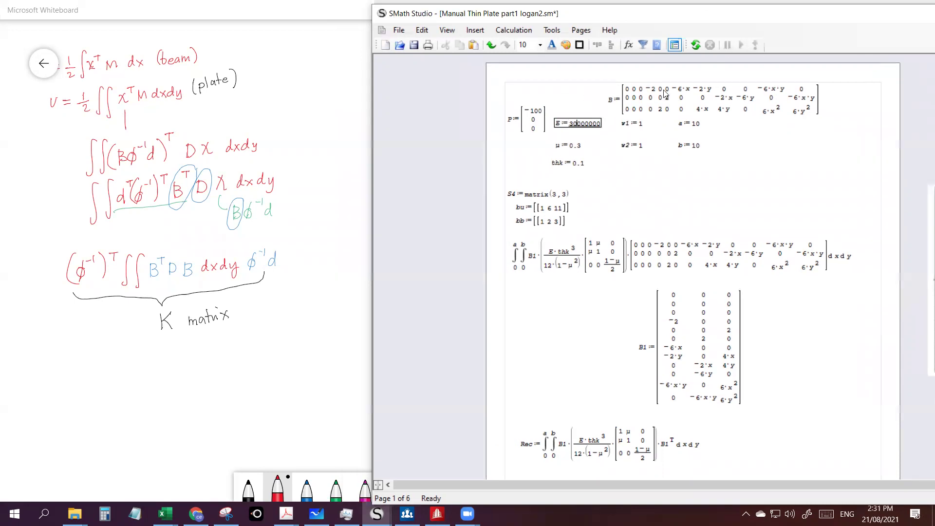
pyautogui.click(575, 149)
pyautogui.click(582, 167)
pyautogui.press('ctrl')
pyautogui.click(514, 30)
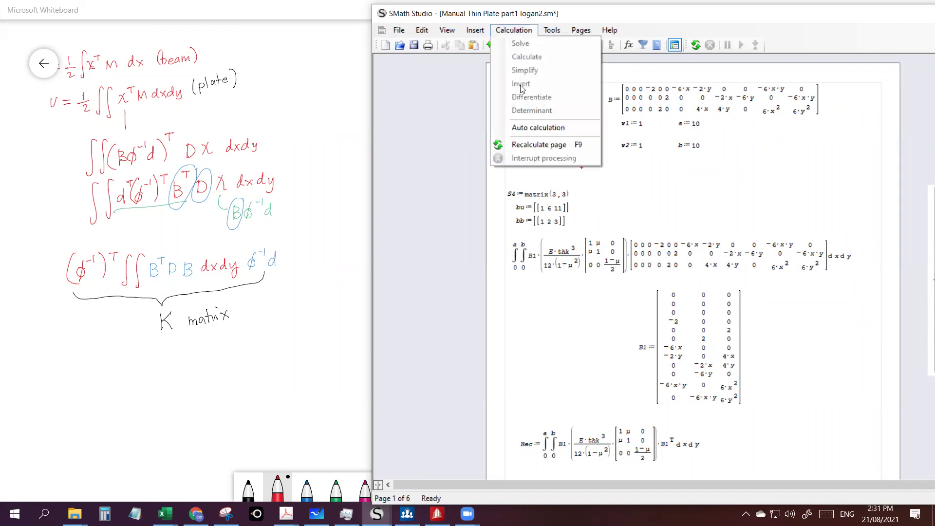
pyautogui.moveTo(757, 22); pyautogui.dragTo(645, 20)
# - Examine the full stiffness matrix K computed in the worksheet
pyautogui.scroll(-10, 750, 134)
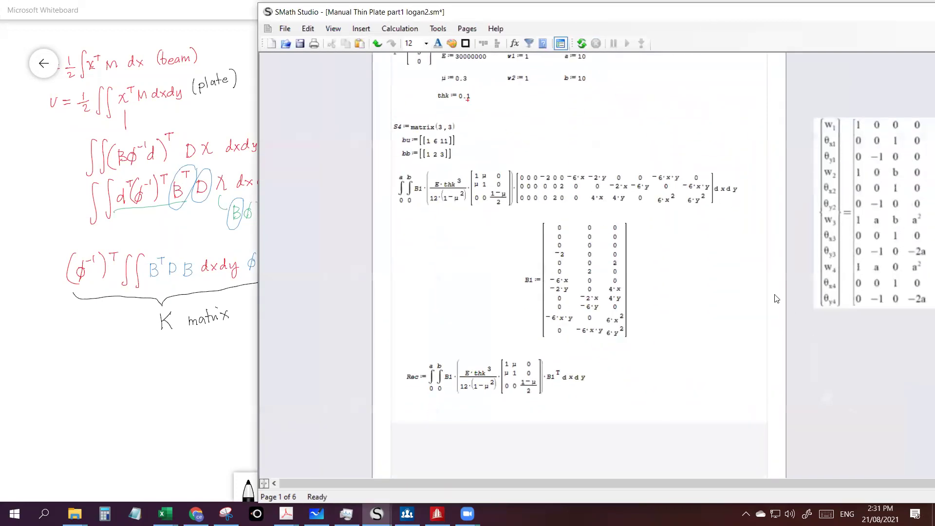
pyautogui.scroll(-12, 646, 332)
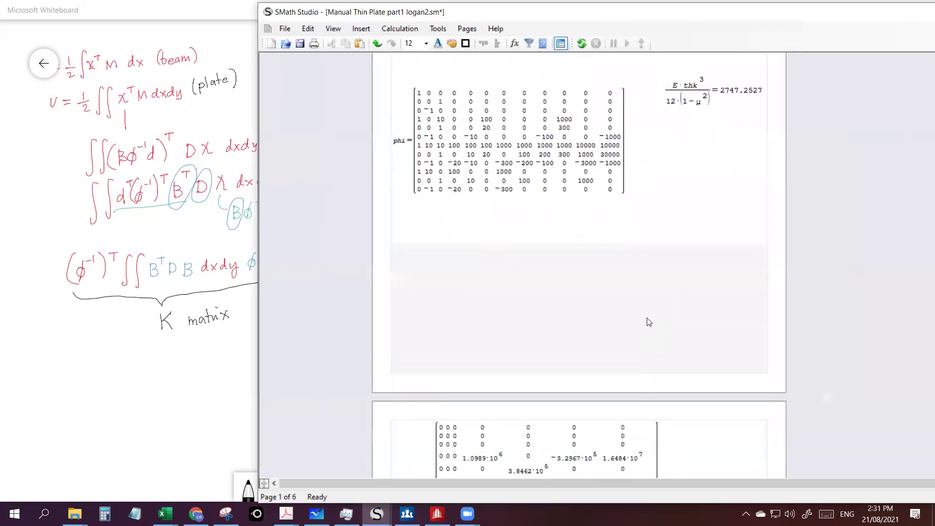
pyautogui.scroll(-3, 431, 163)
pyautogui.moveTo(420, 161); pyautogui.dragTo(663, 334)
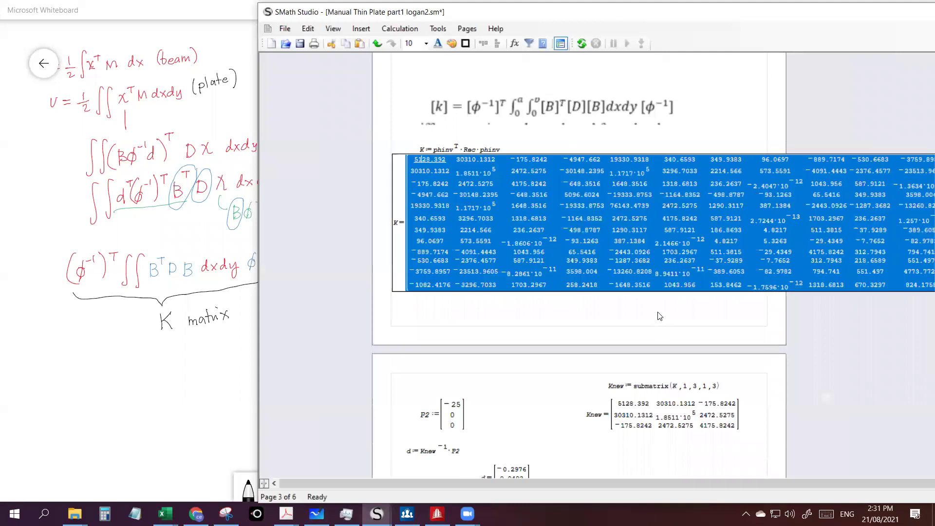
pyautogui.click(661, 316)
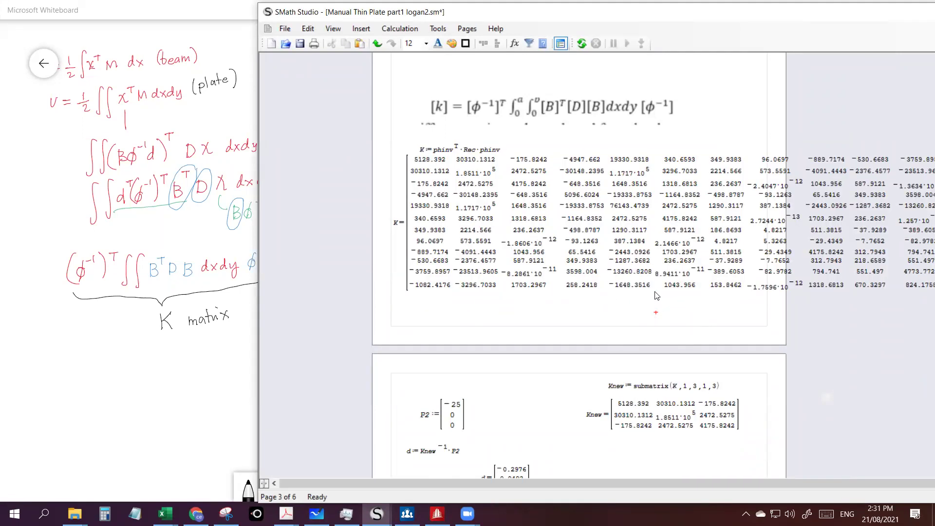
pyautogui.press('ctrl')
pyautogui.press('ctrl')
# - Compare the Knew submatrix and the displacement vector d with the first entries of matrix K
pyautogui.scroll(-5, 642, 295)
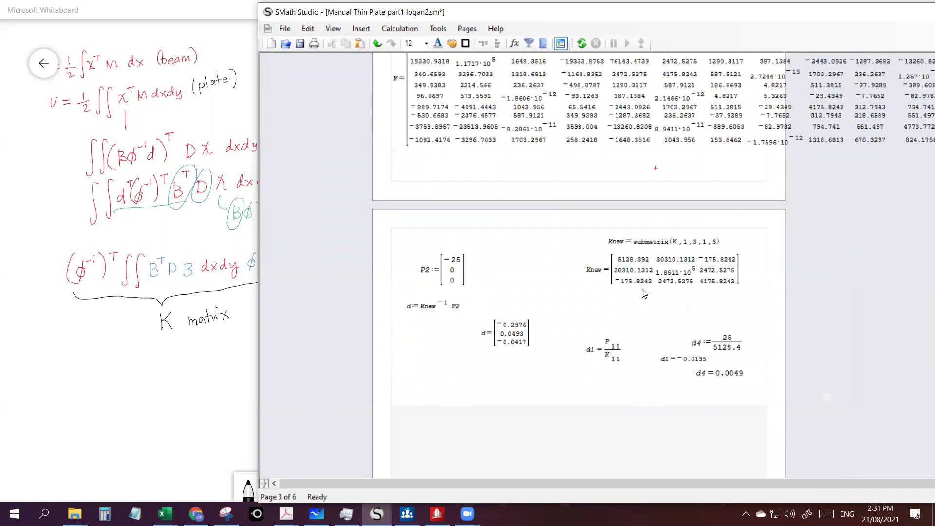
pyautogui.scroll(2, 643, 292)
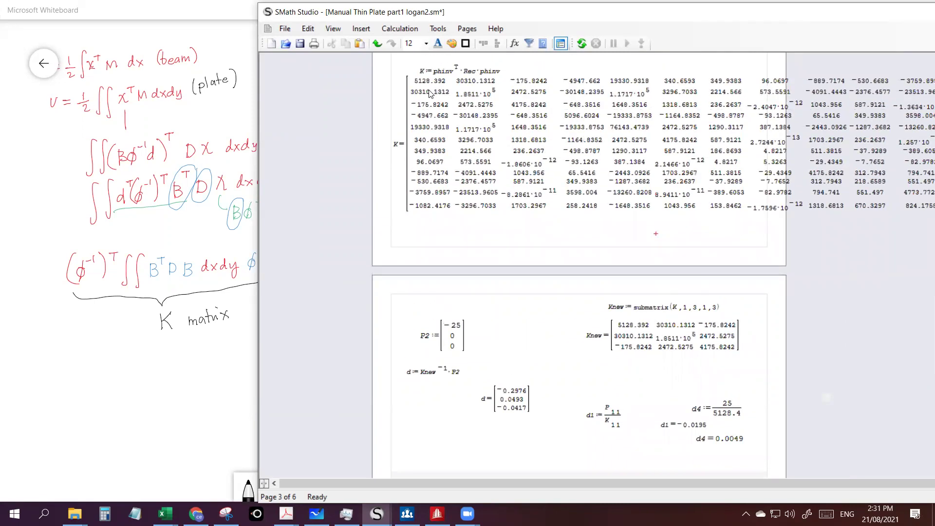
pyautogui.click(677, 229)
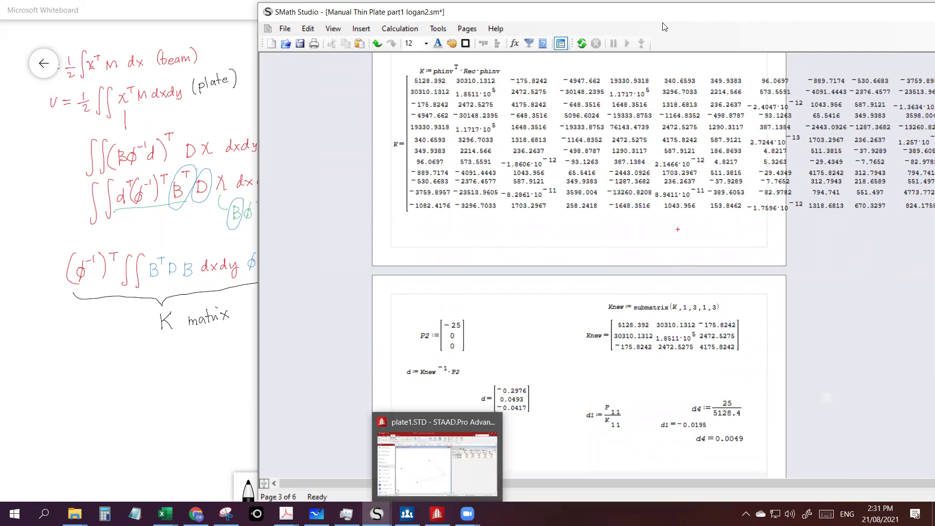
pyautogui.moveTo(663, 22); pyautogui.dragTo(701, 26)
# - Switch to plate1.STD in STAAD.Pro and inspect the nodal load in LOAD CASE 1 of the analytical model
pyautogui.click(437, 514)
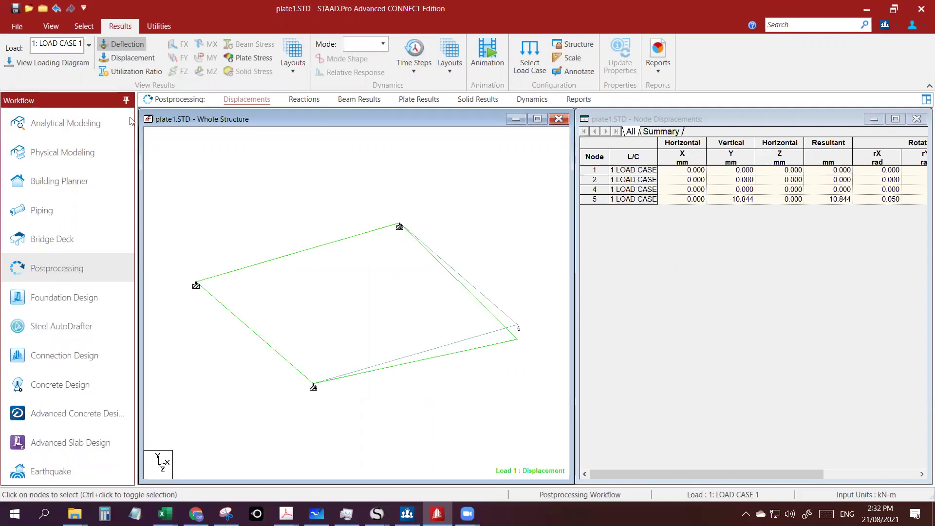
pyautogui.click(64, 125)
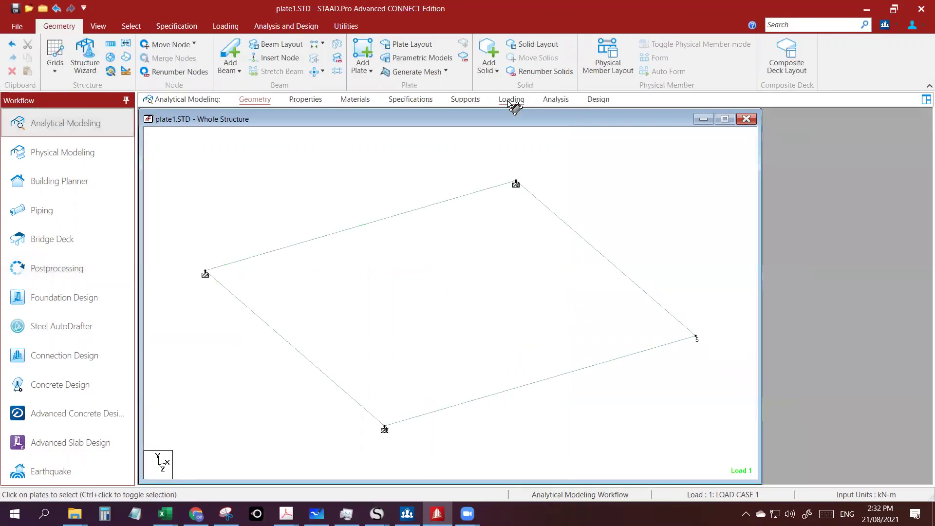
pyautogui.click(511, 100)
pyautogui.click(722, 142)
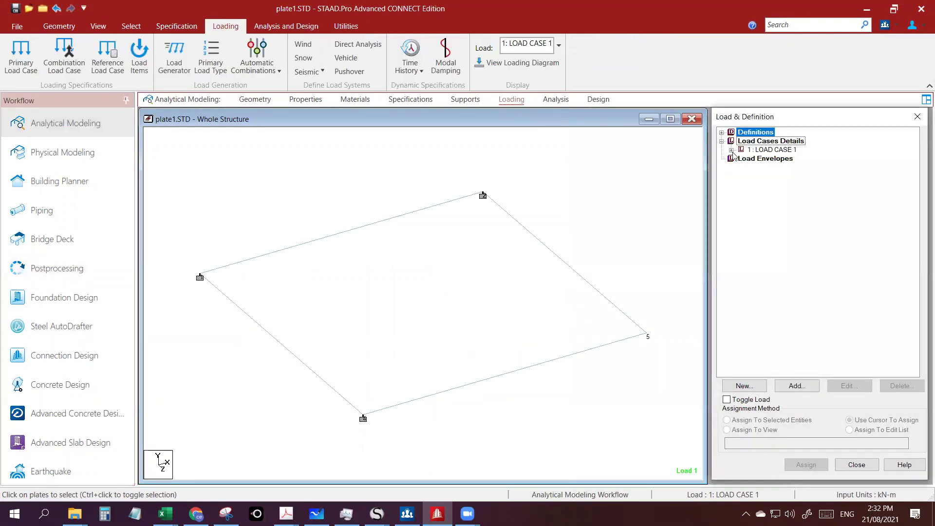
pyautogui.click(732, 149)
pyautogui.click(773, 159)
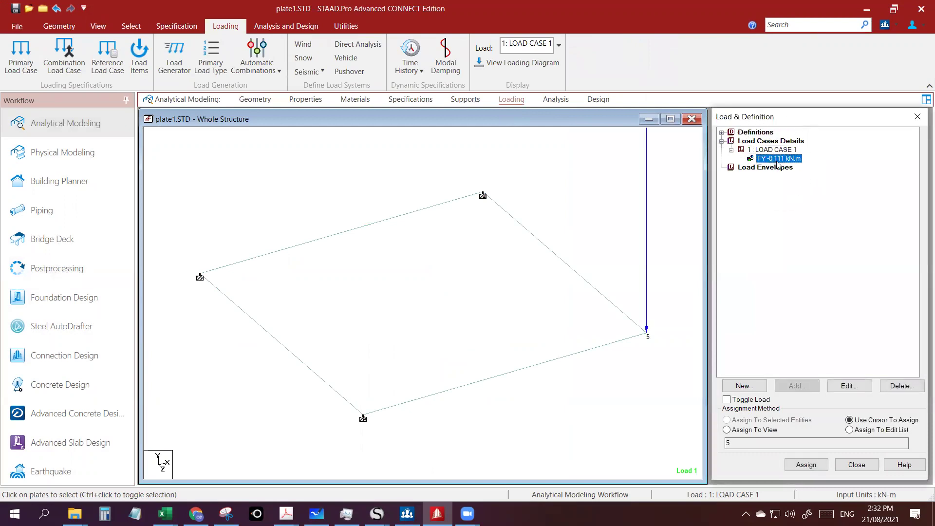
pyautogui.press('ctrl')
pyautogui.press('ctrl')
pyautogui.scroll(-1, 507, 276)
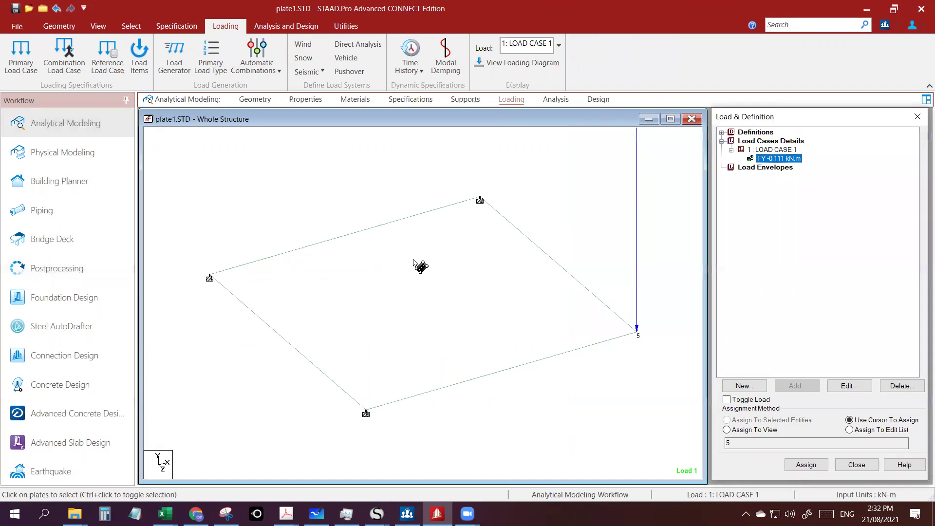
pyautogui.press('ctrl')
# - Check the coordinates of nodes 2, 4 and 5 in the plate geometry's node table
pyautogui.click(250, 99)
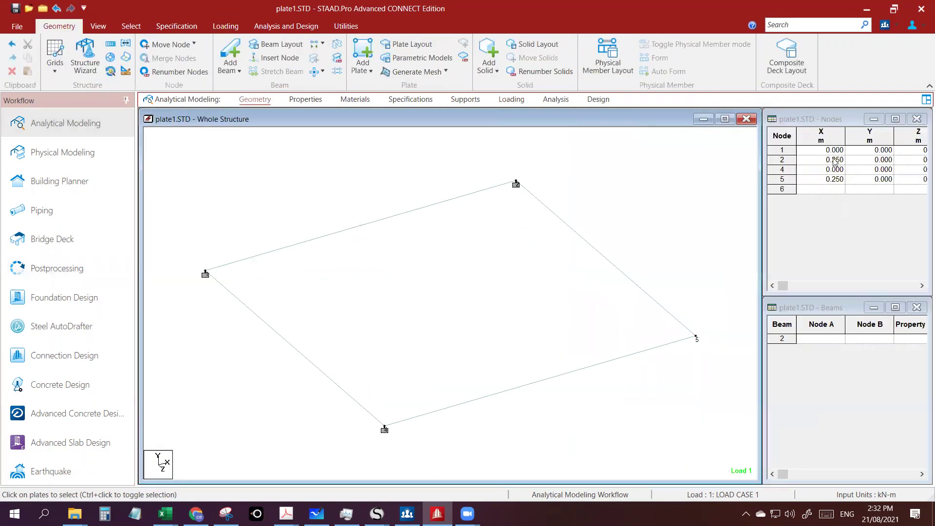
pyautogui.click(786, 169)
pyautogui.click(787, 179)
pyautogui.click(786, 168)
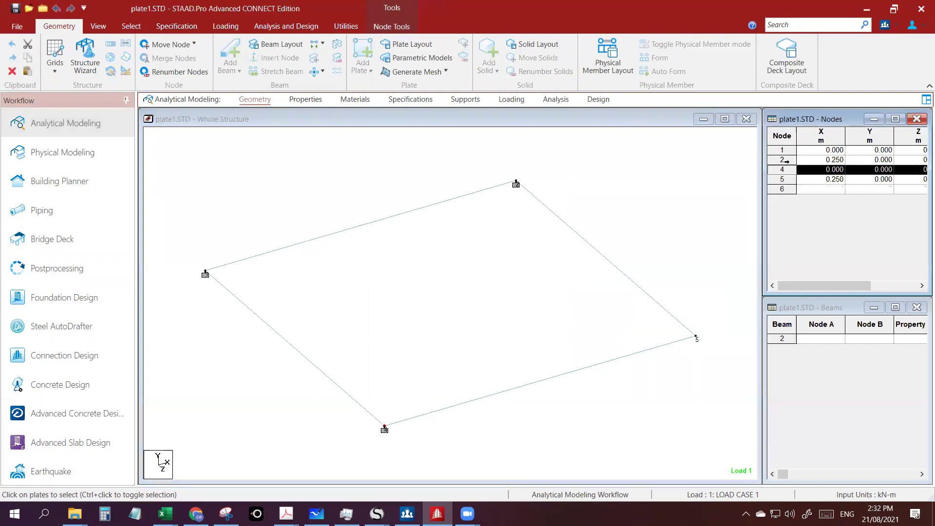
pyautogui.click(785, 160)
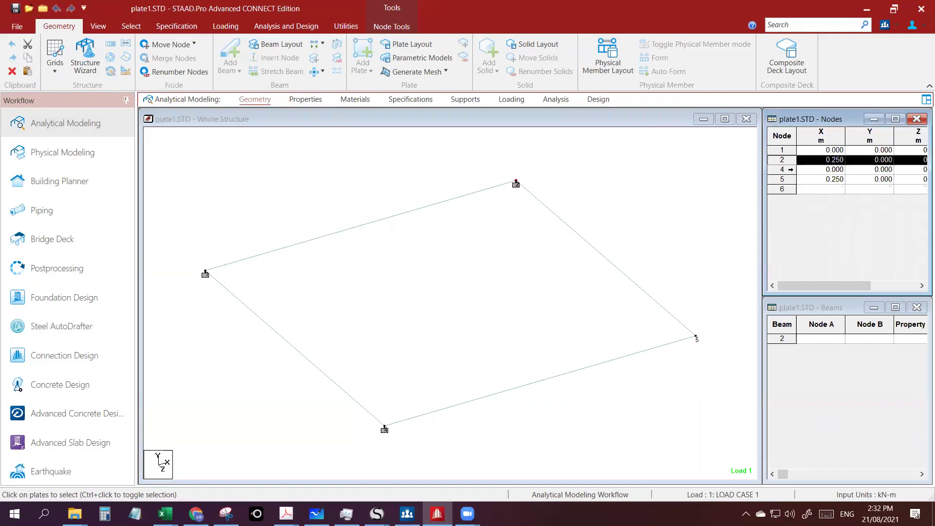
pyautogui.click(788, 170)
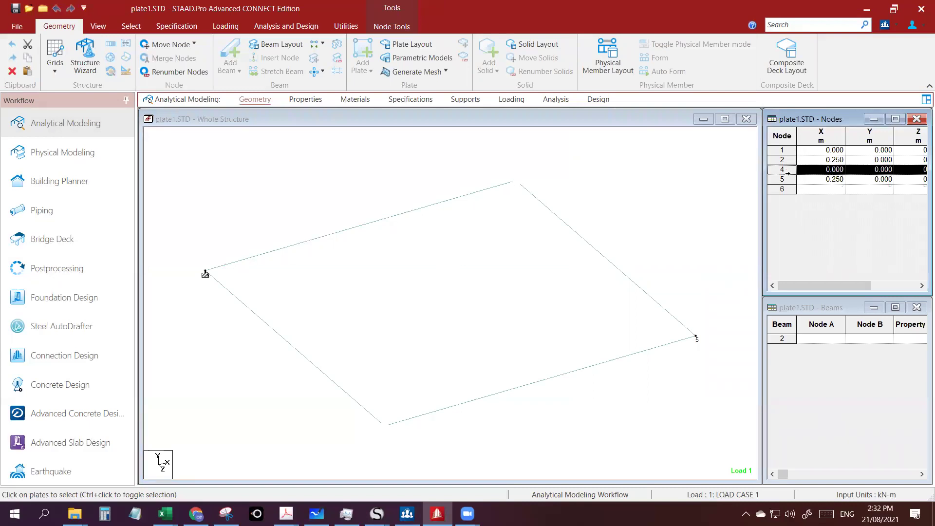
pyautogui.click(787, 175)
pyautogui.click(783, 160)
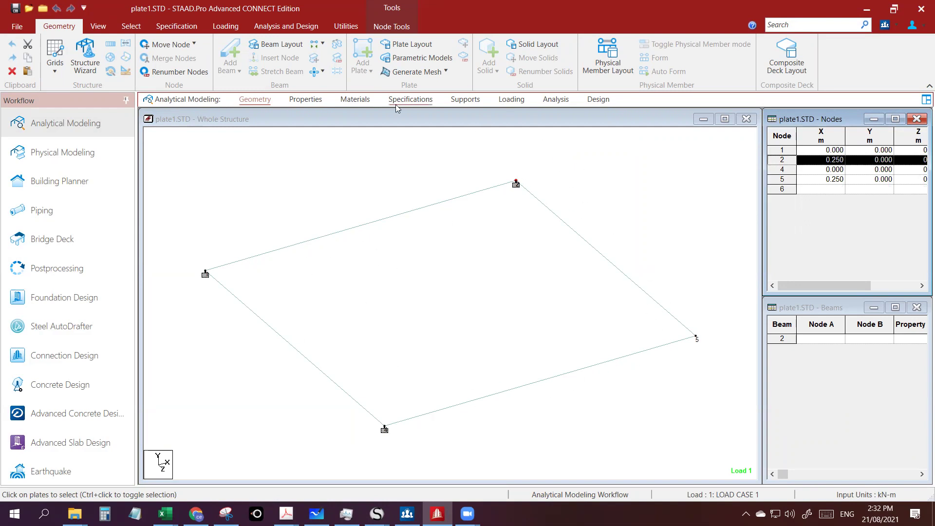
# - Inspect the steel plate's assigned thickness property at its four nodes and close it without changes
pyautogui.click(306, 100)
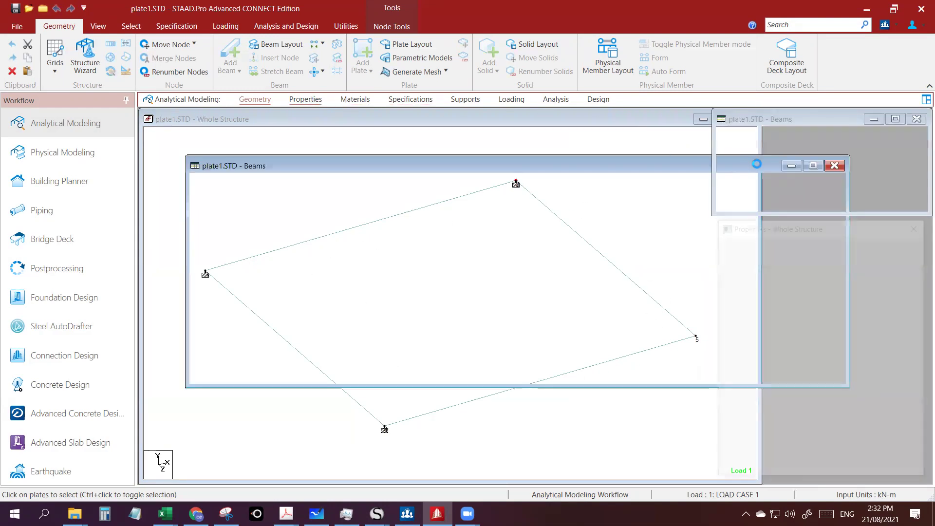
pyautogui.click(753, 274)
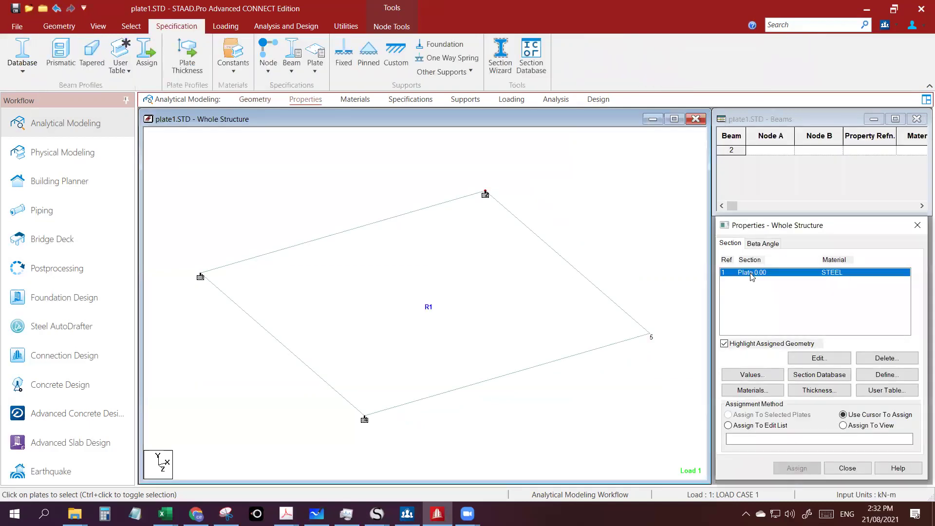
pyautogui.click(771, 275)
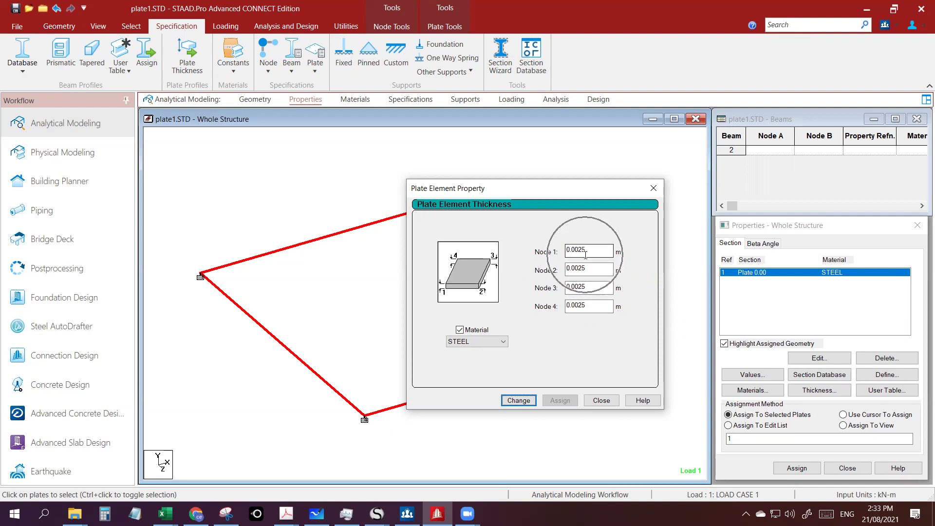
pyautogui.click(602, 400)
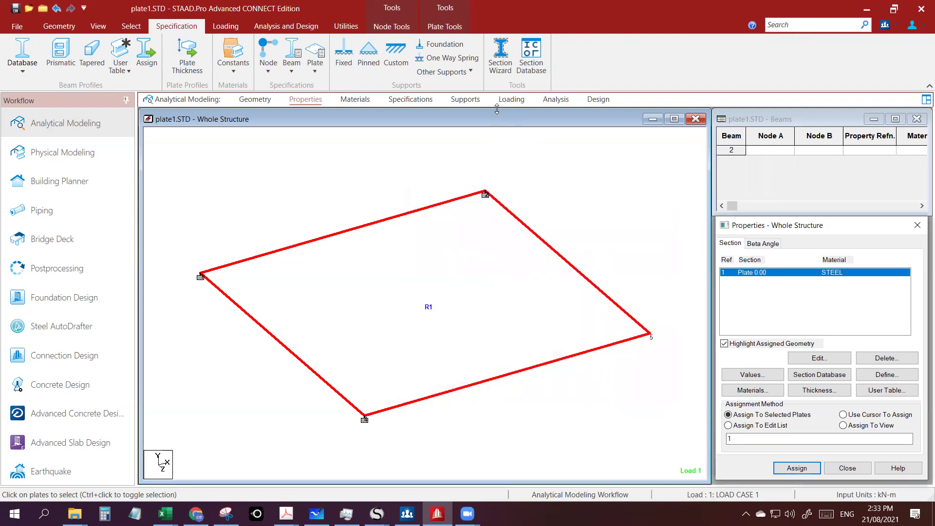
# - Show the load case details in the analytical model and select the nodal load in LOAD CASE 1 for inspection
pyautogui.click(512, 100)
pyautogui.click(721, 141)
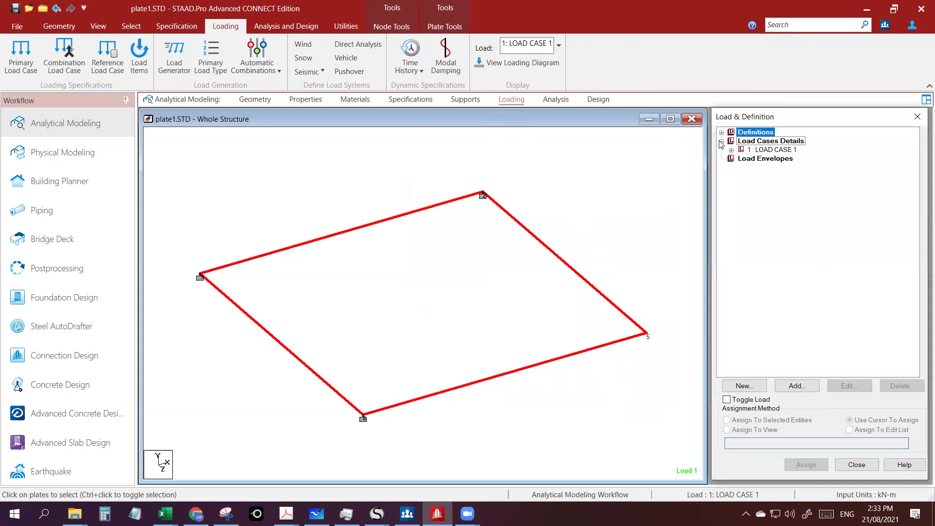
pyautogui.click(731, 150)
pyautogui.click(778, 159)
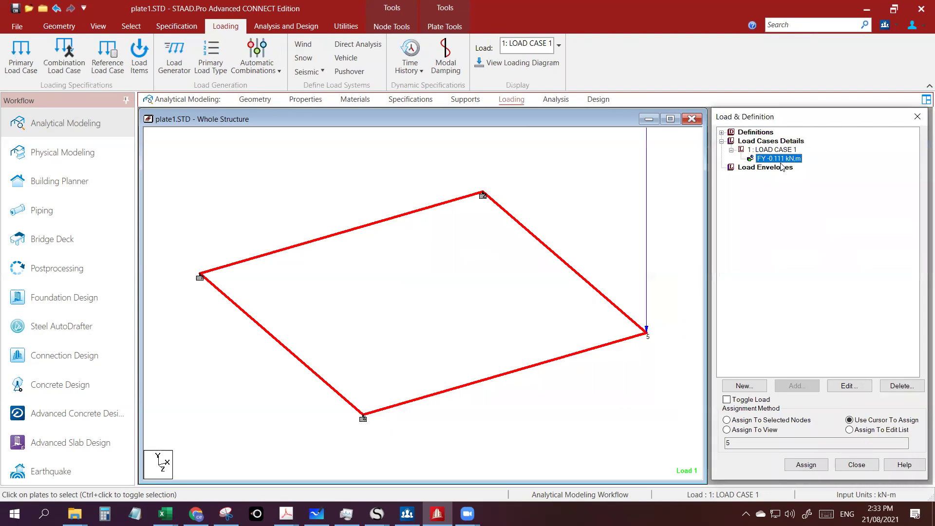
pyautogui.click(781, 164)
pyautogui.click(781, 165)
# - View the postprocessing displacement results and highlight node 5 in the node displacements table
pyautogui.click(54, 278)
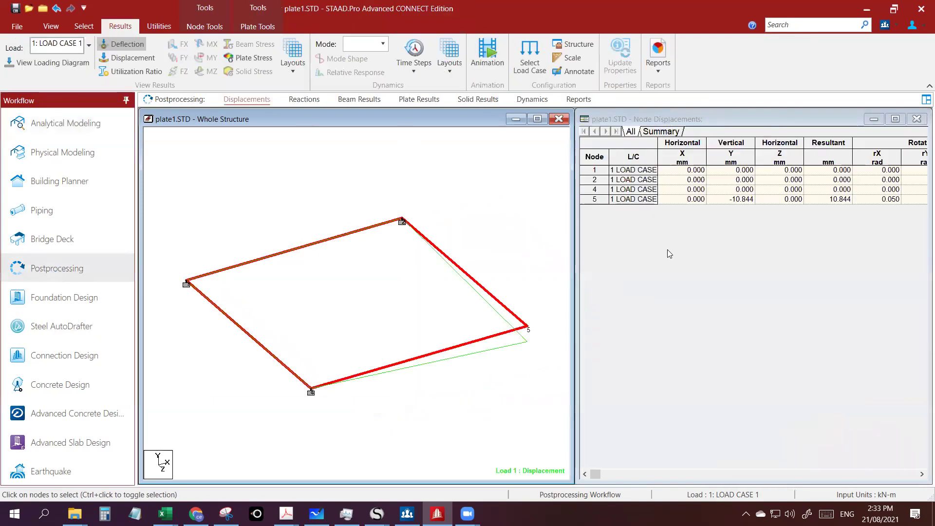
pyautogui.click(744, 200)
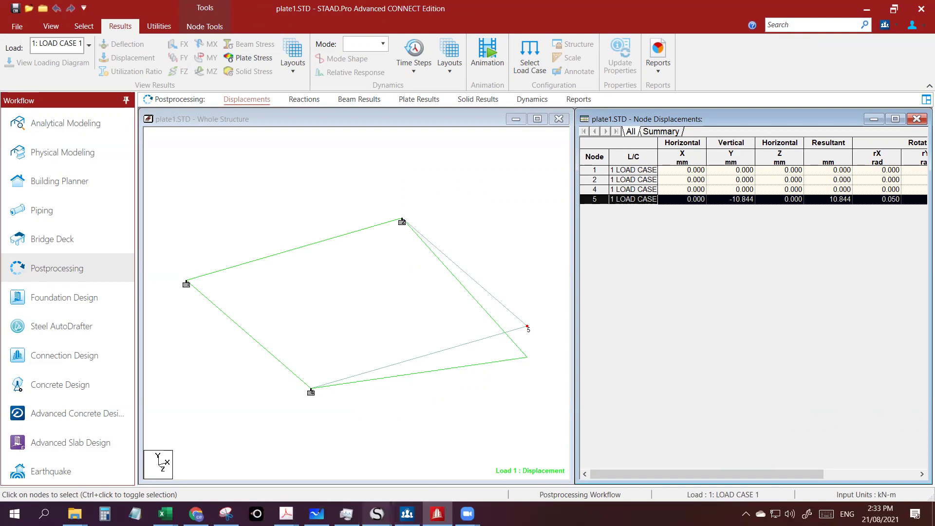
# - Switch to NPTEL Fem.pdf in Adobe Acrobat and enlarge the lower half of the split document view
pyautogui.moveTo(377, 514)
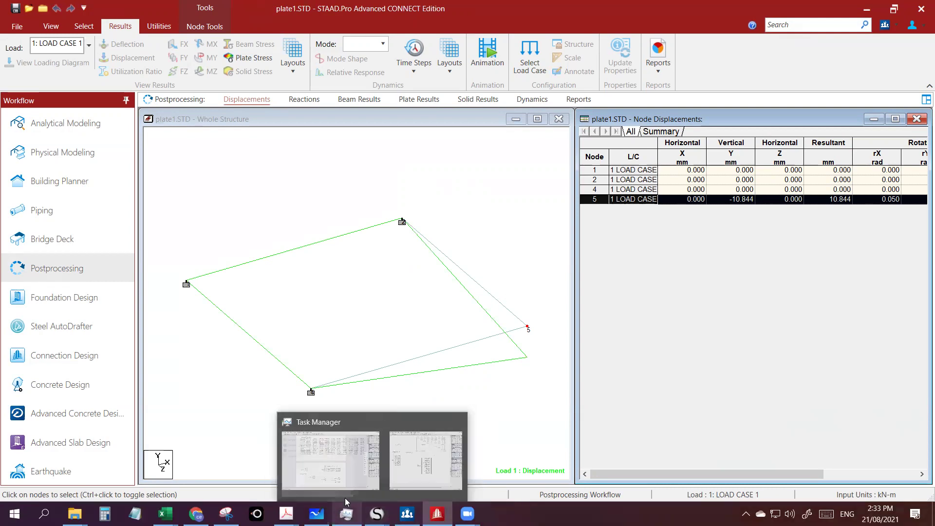
pyautogui.moveTo(286, 514)
pyautogui.click(321, 467)
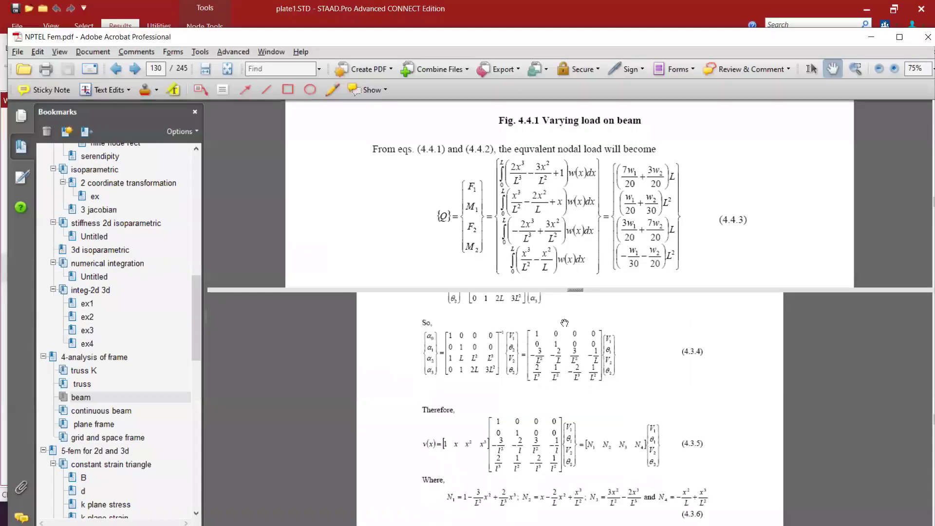
pyautogui.moveTo(590, 196); pyautogui.dragTo(591, 194)
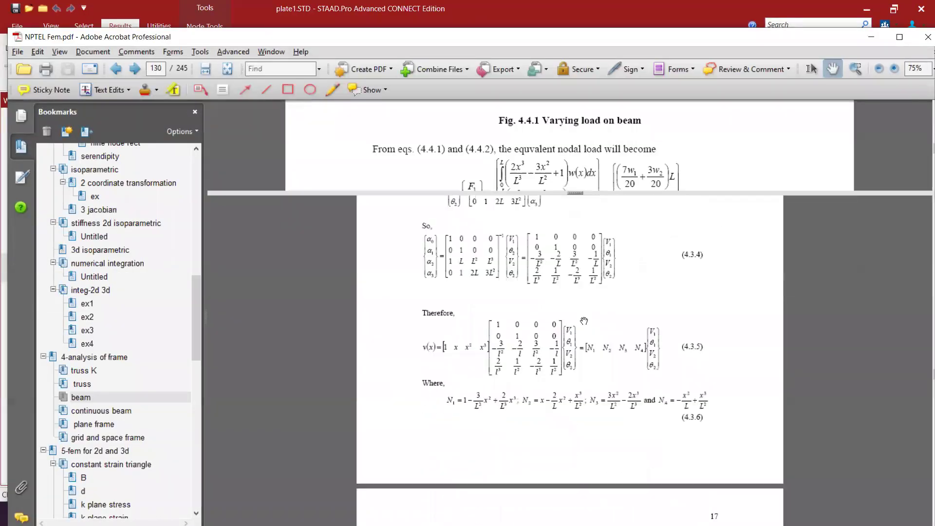
pyautogui.scroll(1, 585, 344)
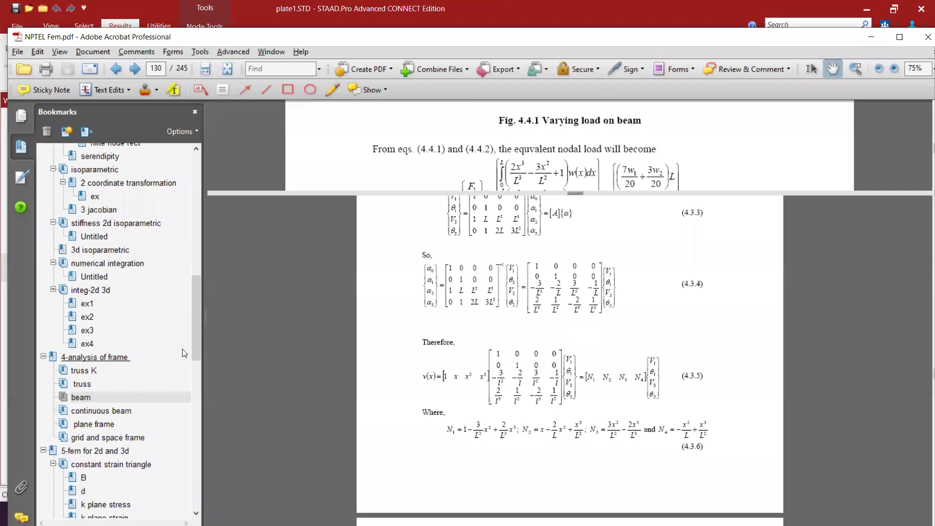
# - Go to the bookmark for stiffness matrix k of the rectangular thin plate in the plates and shells chapter
pyautogui.moveTo(198, 332); pyautogui.dragTo(198, 481)
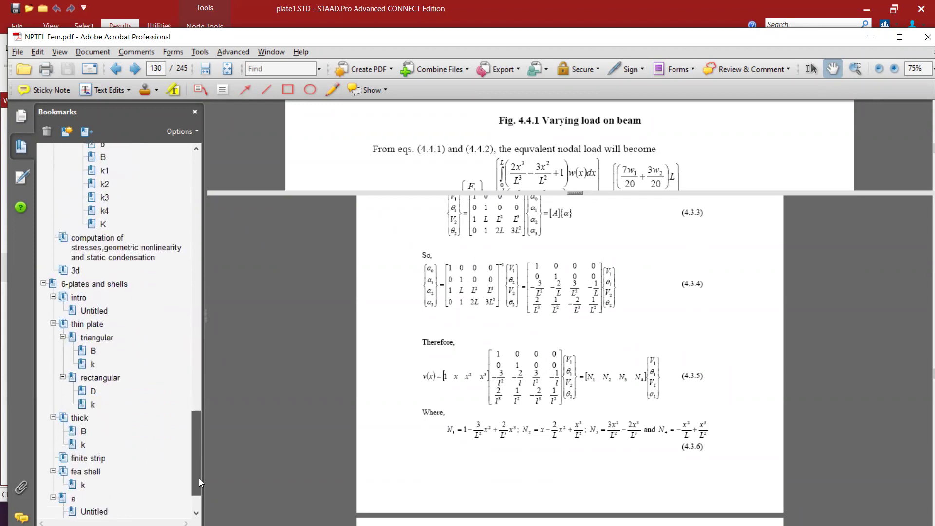
pyautogui.click(563, 355)
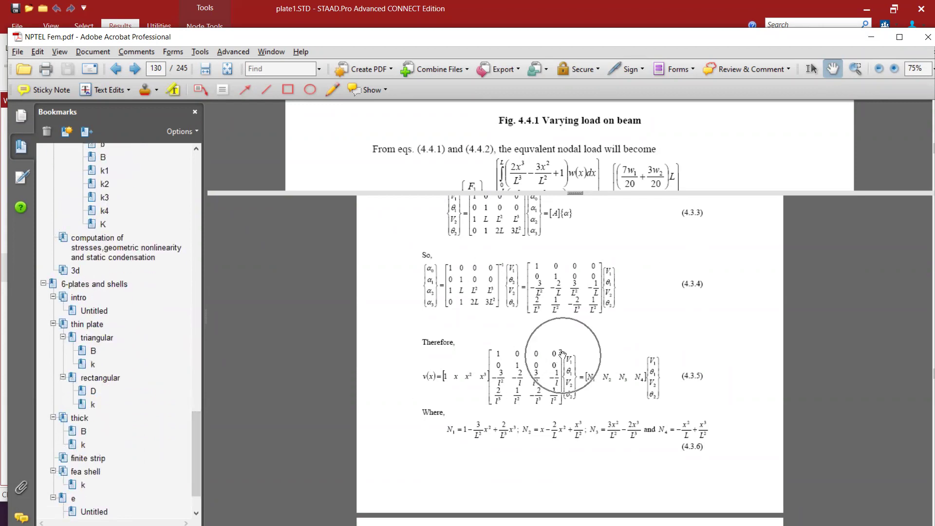
pyautogui.click(564, 342)
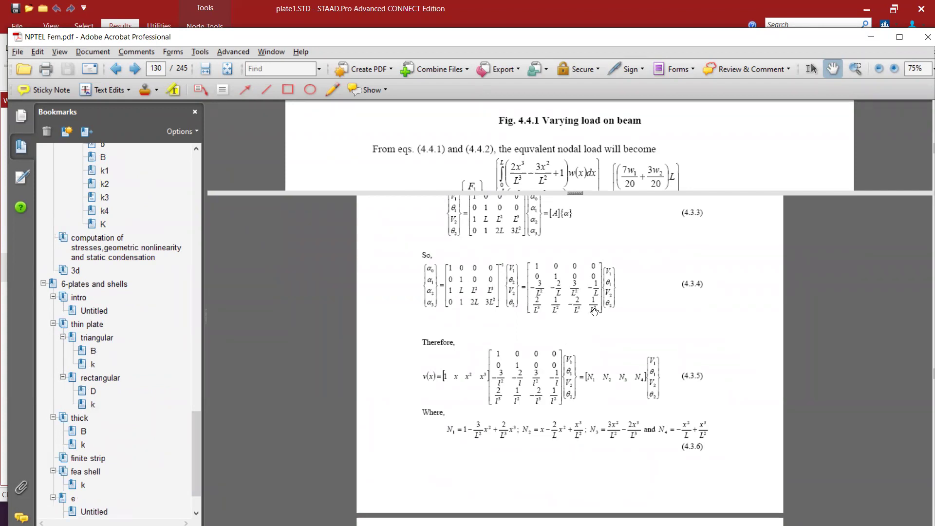
pyautogui.keyDown('ctrl'); pyautogui.scroll(1, 591, 301); pyautogui.keyUp('ctrl')
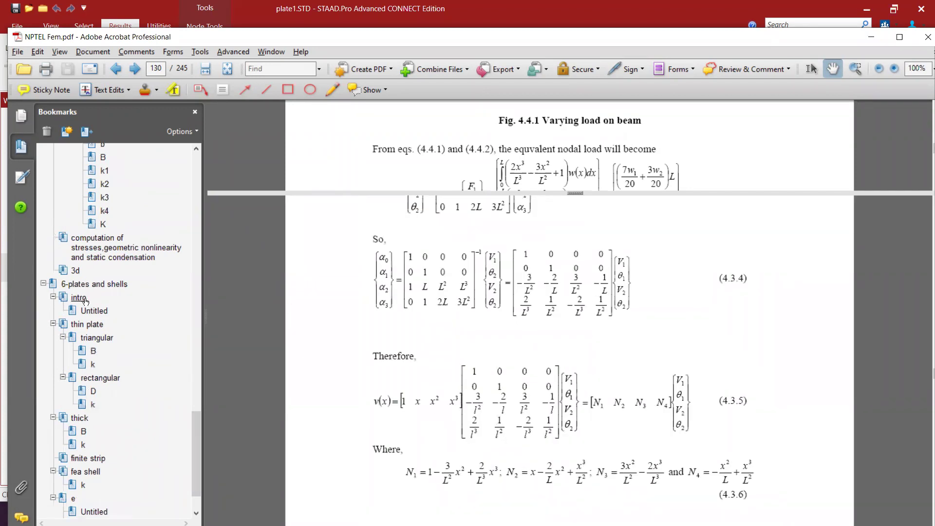
pyautogui.scroll(-2, 95, 344)
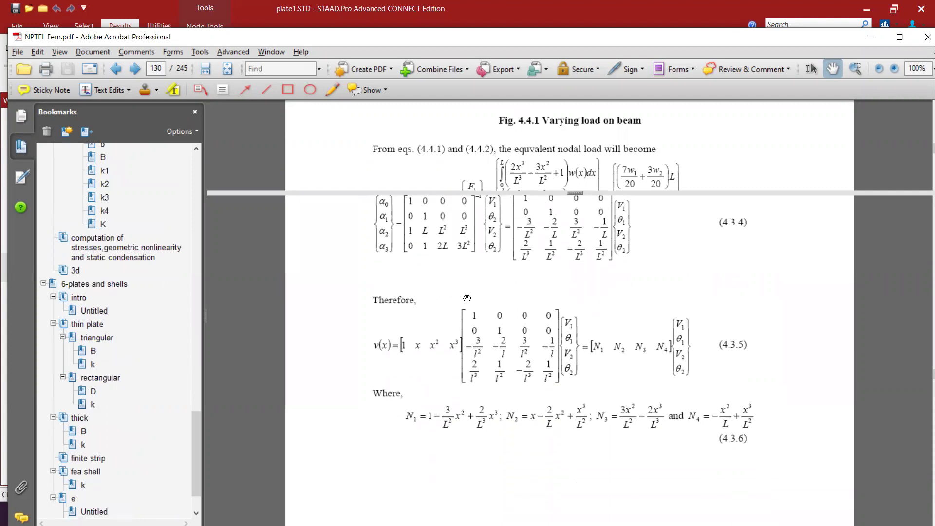
pyautogui.click(93, 404)
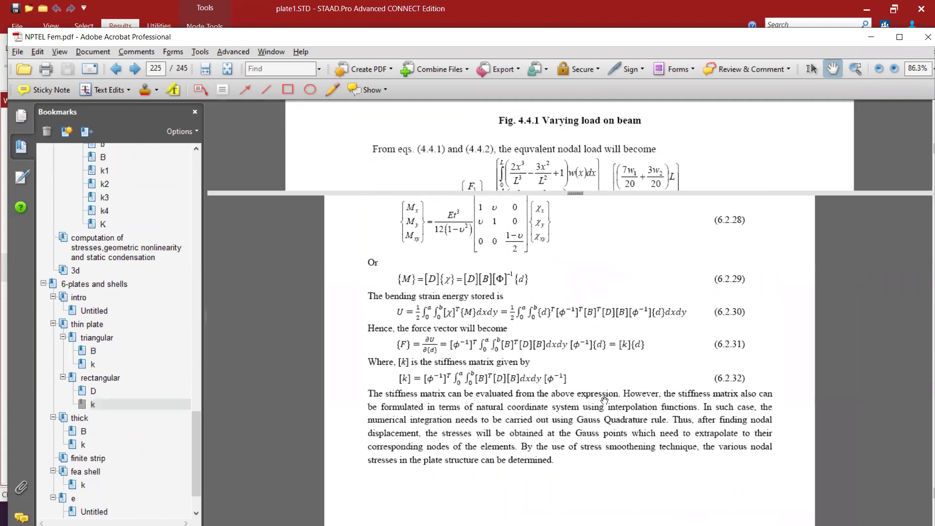
# - Locate section 6.2.2 and examine the node numbering and degrees of freedom in the rectangular plate bending element figure at 100% zoom
pyautogui.scroll(12, 601, 399)
pyautogui.scroll(10, 613, 378)
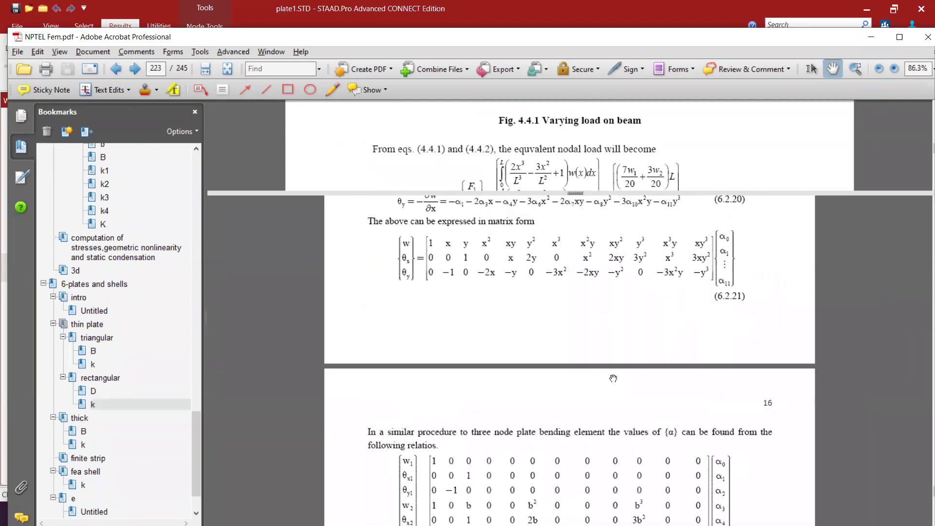
pyautogui.scroll(10, 613, 378)
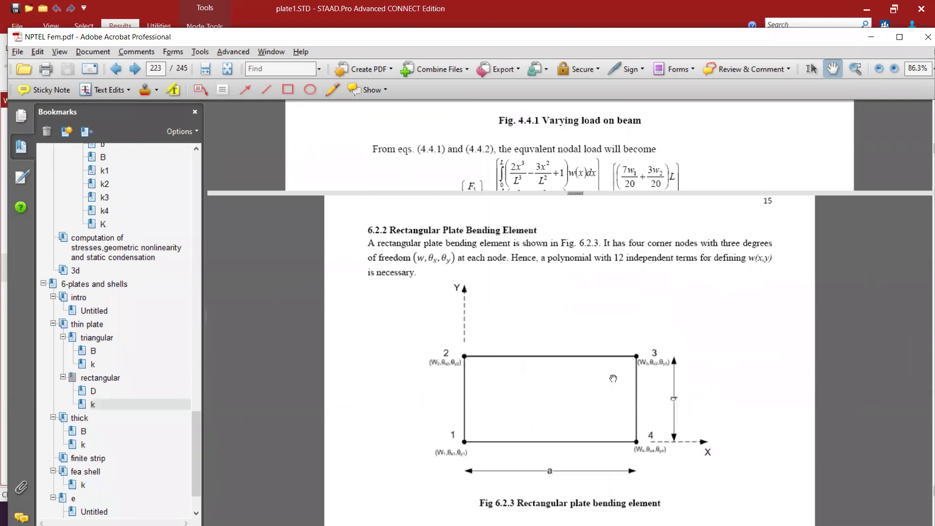
pyautogui.scroll(5, 587, 379)
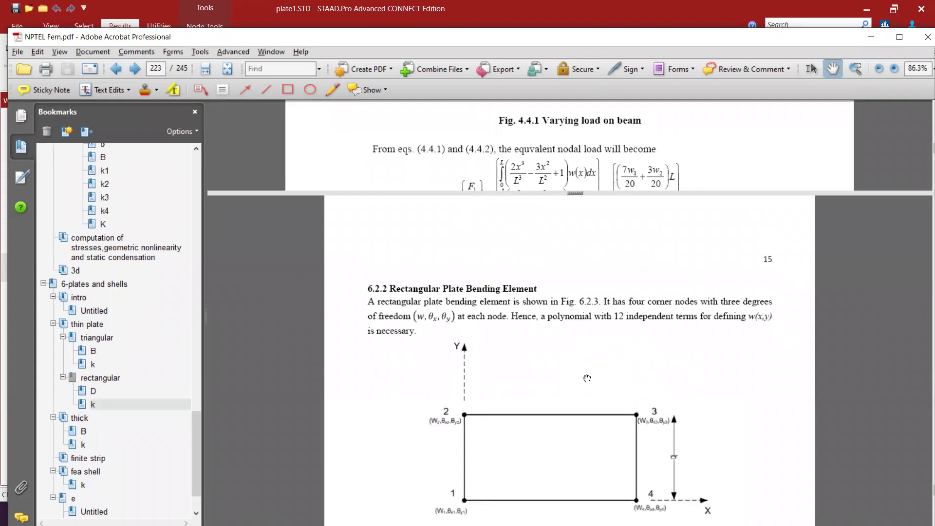
pyautogui.scroll(7, 587, 379)
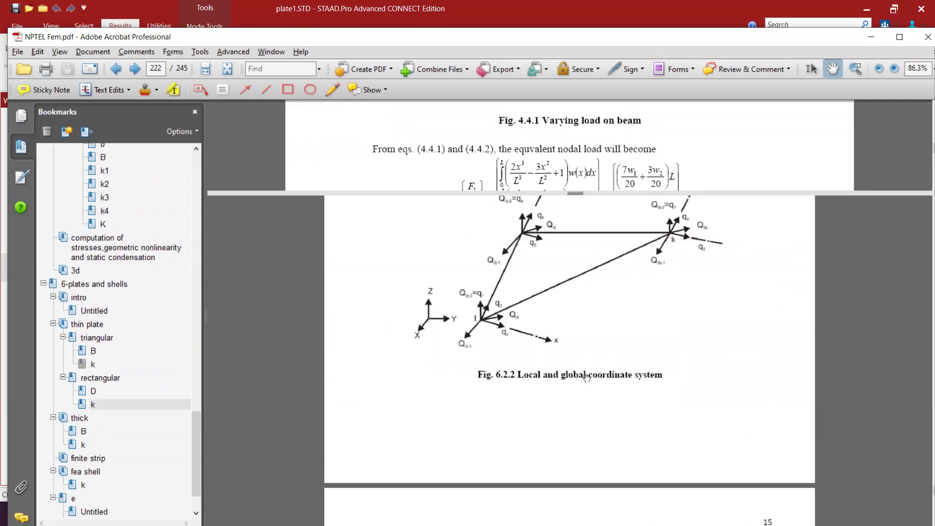
pyautogui.scroll(-10, 587, 379)
pyautogui.scroll(4, 588, 380)
pyautogui.keyDown('ctrl'); pyautogui.scroll(1, 468, 262); pyautogui.keyUp('ctrl')
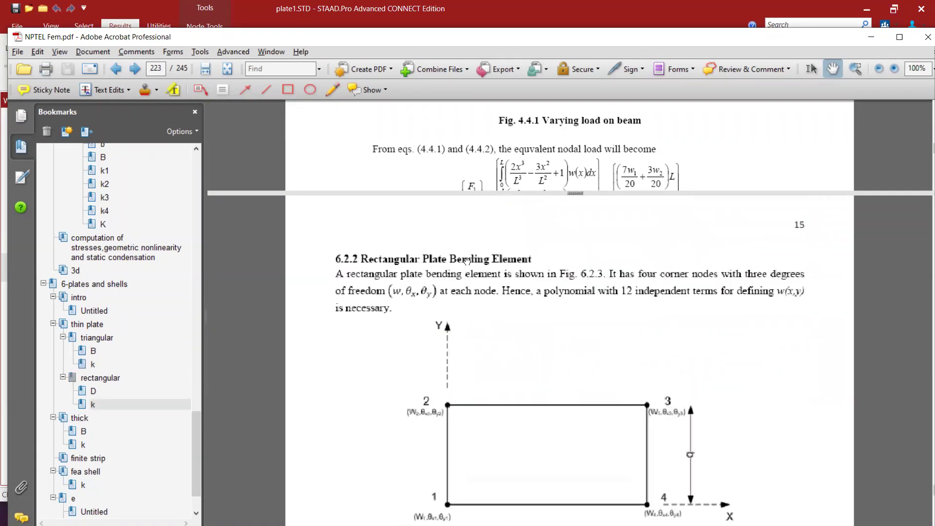
pyautogui.keyDown('ctrl'); pyautogui.scroll(2, 468, 262); pyautogui.keyUp('ctrl')
pyautogui.keyDown('ctrl'); pyautogui.scroll(-3, 543, 323); pyautogui.keyUp('ctrl')
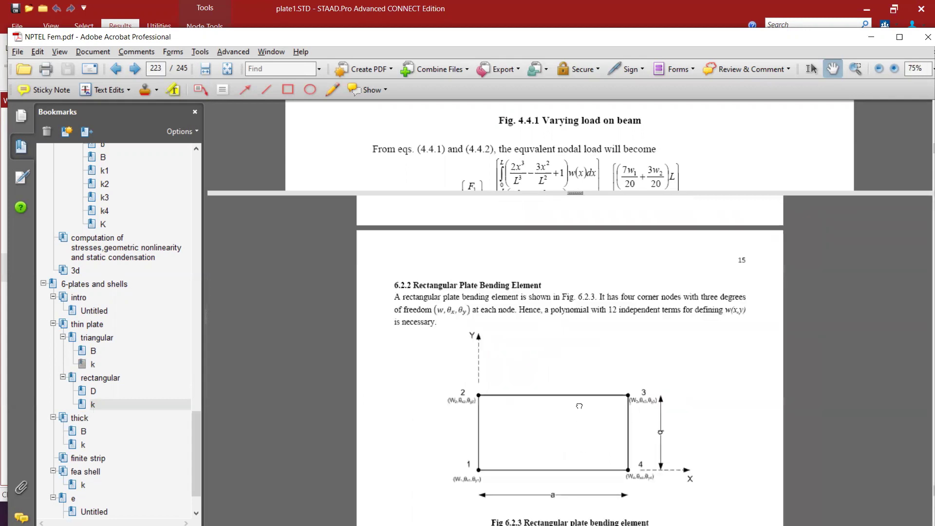
pyautogui.scroll(-1, 580, 405)
pyautogui.keyDown('ctrl'); pyautogui.scroll(1, 580, 406); pyautogui.keyUp('ctrl')
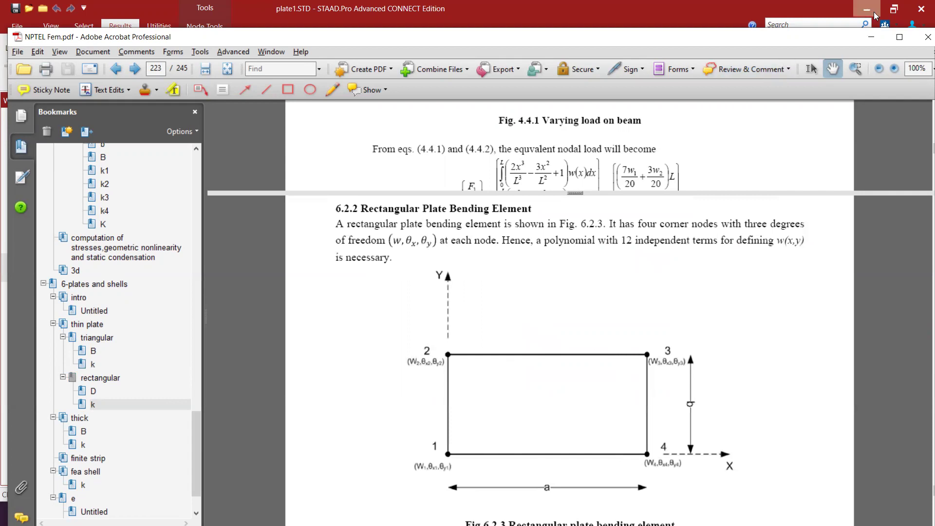
# - Return to plate1.STD in STAAD.Pro and examine node 5's deflected position and its vertical displacement
pyautogui.click(872, 35)
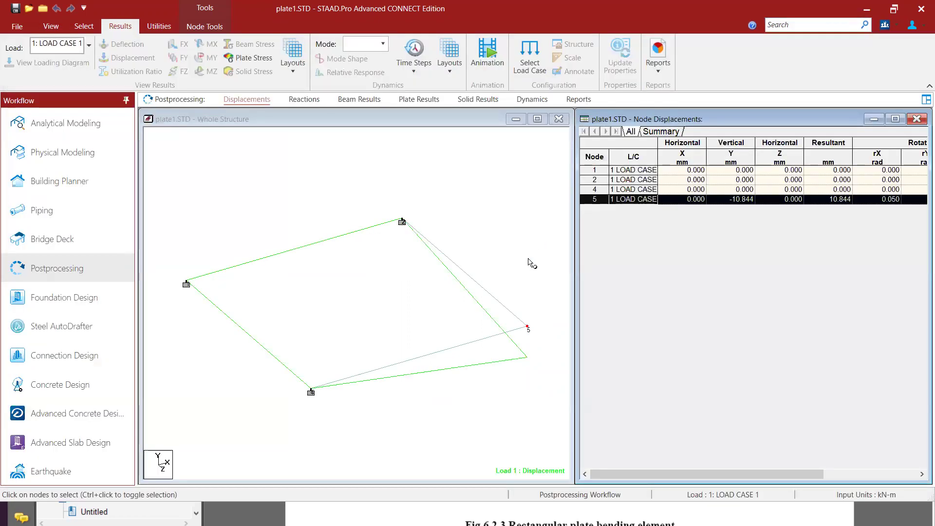
pyautogui.click(488, 337)
pyautogui.click(505, 343)
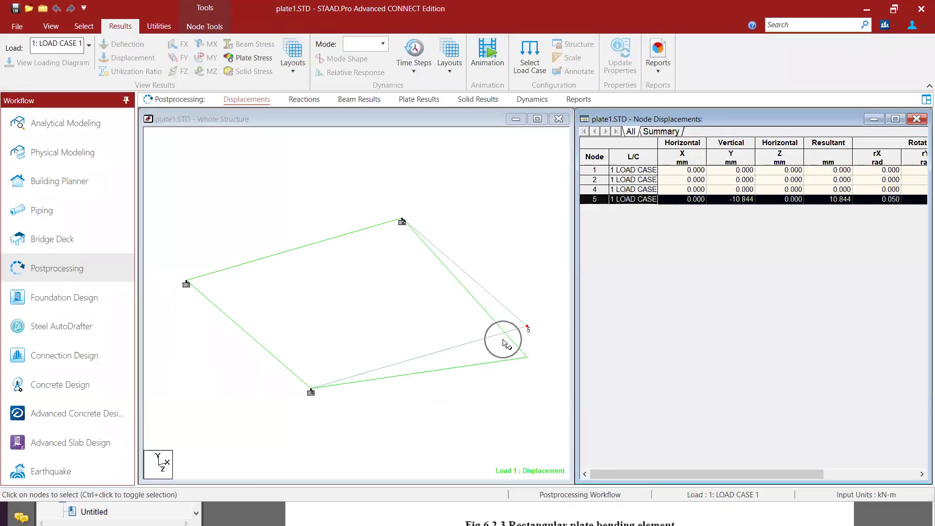
pyautogui.press('ctrl')
pyautogui.press('ctrl')
pyautogui.press('ctrl')
pyautogui.press('ctrl')
pyautogui.press('ctrl')
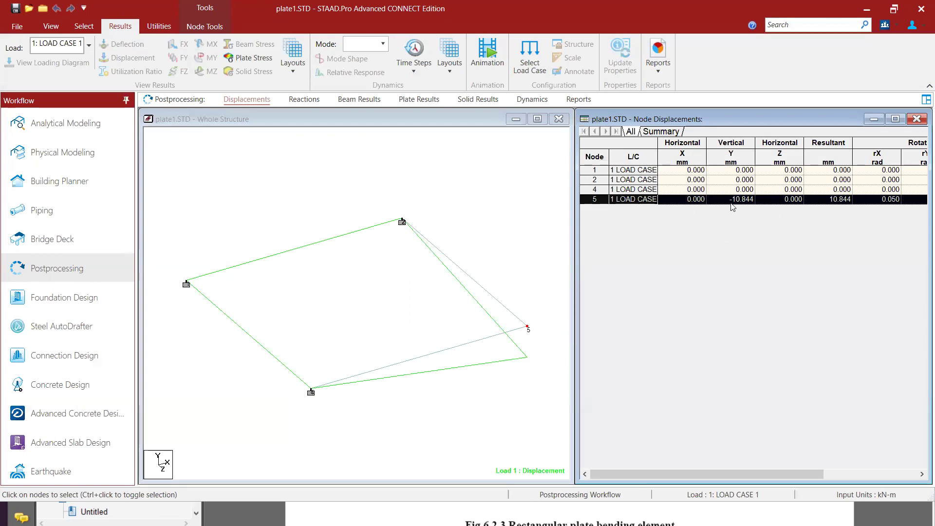
pyautogui.press('ctrl')
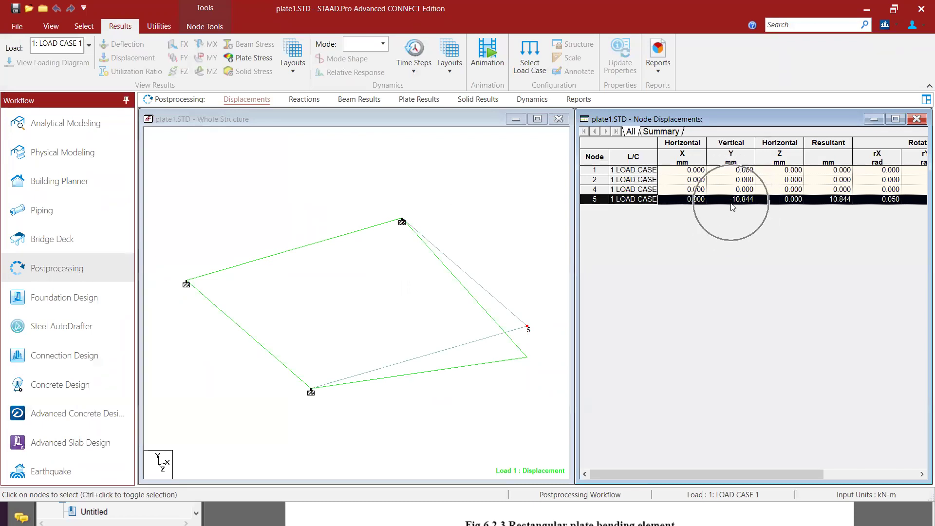
pyautogui.press('ctrl')
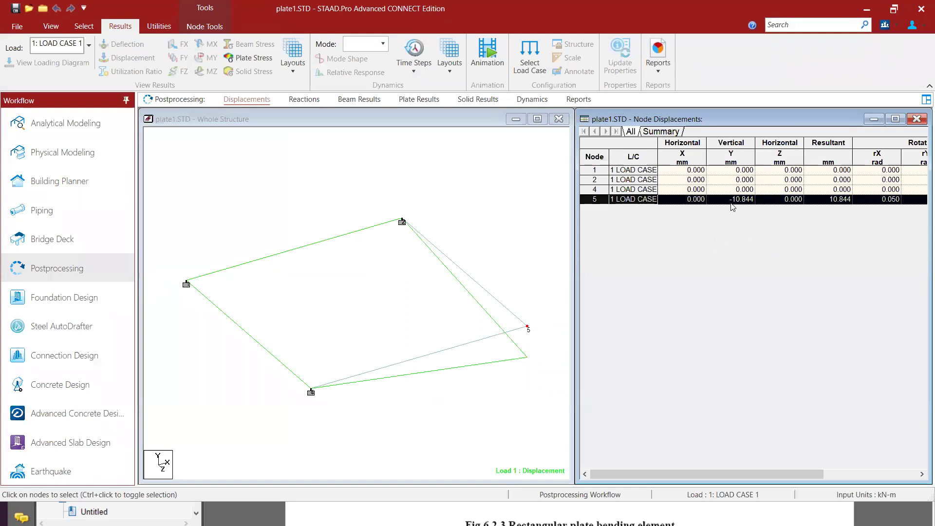
pyautogui.press('ctrl')
# - Switch to the SMath Studio thin plate worksheet and inspect the displacement vector d beneath matrix K
pyautogui.click(897, 11)
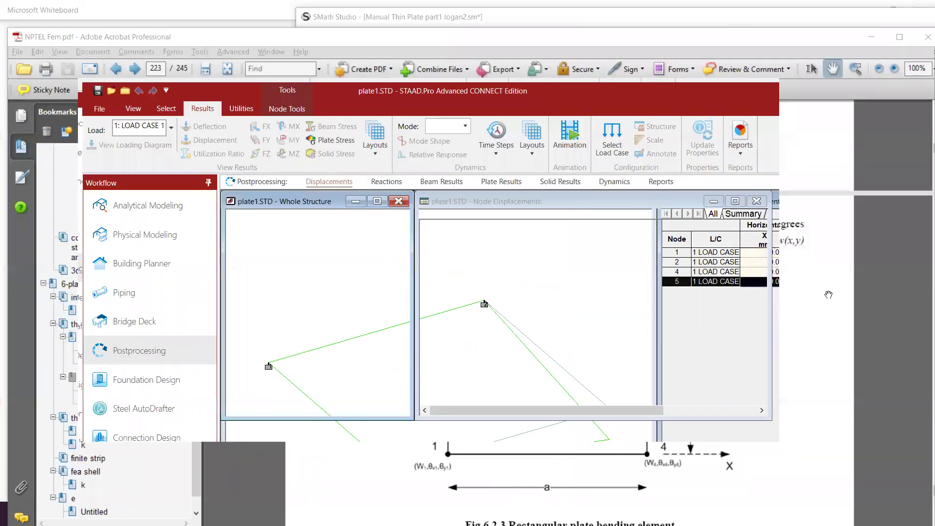
pyautogui.click(344, 507)
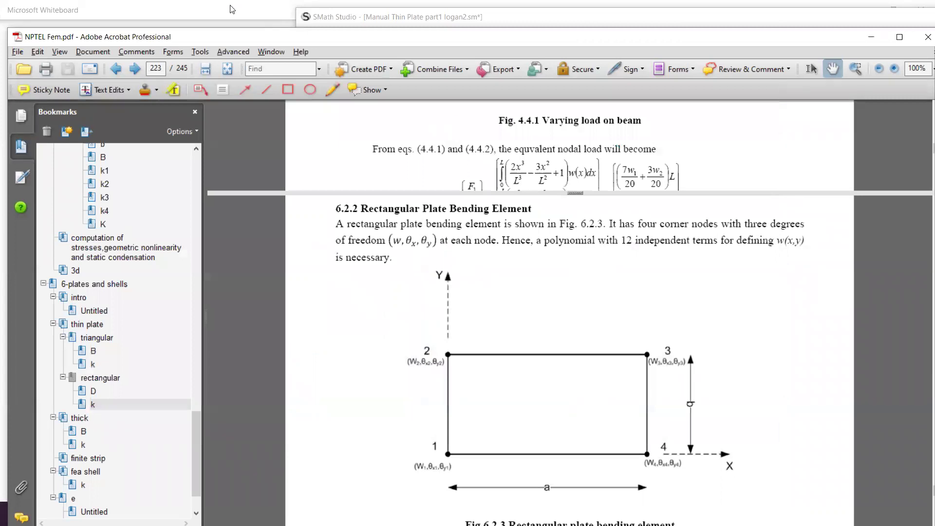
pyautogui.click(357, 24)
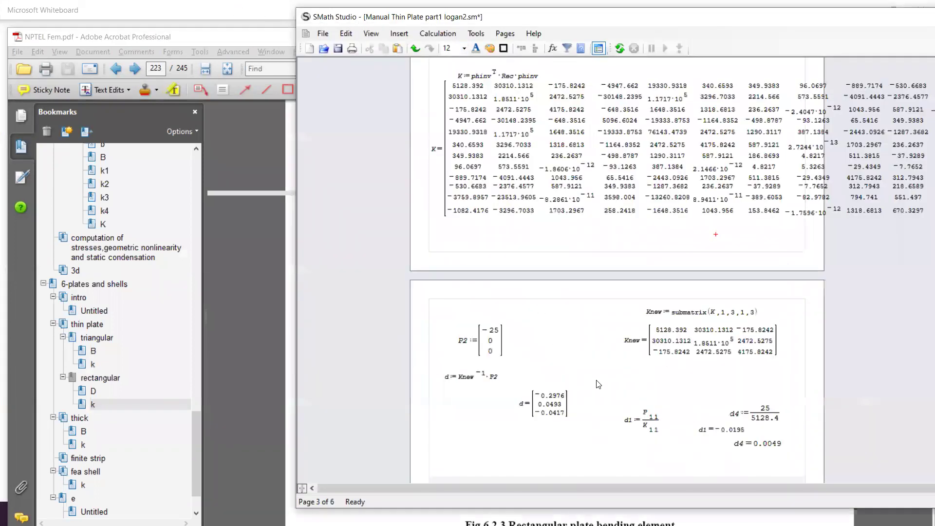
pyautogui.scroll(-1, 598, 382)
pyautogui.doubleClick(552, 365)
pyautogui.click(611, 356)
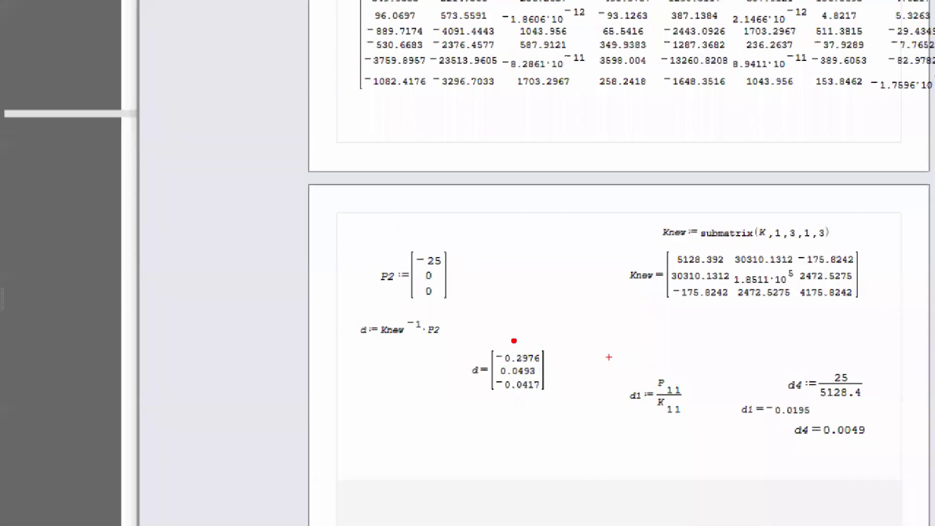
# - Annotate the first entry of vector d with a freehand leader line and the value 7.44mm
pyautogui.moveTo(514, 341)
pyautogui.mouseDown()
pyautogui.moveTo(558, 321)
pyautogui.moveTo(587, 348)
pyautogui.moveTo(597, 330)
pyautogui.moveTo(632, 329)
pyautogui.moveTo(633, 347)
pyautogui.mouseUp()
pyautogui.click(604, 338)
pyautogui.moveTo(653, 310)
pyautogui.mouseDown()
pyautogui.moveTo(665, 333)
pyautogui.moveTo(659, 355)
pyautogui.mouseUp()
pyautogui.moveTo(671, 341)
pyautogui.mouseDown()
pyautogui.moveTo(677, 326)
pyautogui.moveTo(695, 338)
pyautogui.moveTo(723, 335)
pyautogui.mouseUp()
# - Write a circled 10 mm below vector d, circle the 7.44mm note, and clear the freehand annotations
pyautogui.moveTo(433, 420)
pyautogui.mouseDown()
pyautogui.moveTo(432, 450)
pyautogui.moveTo(454, 448)
pyautogui.mouseUp()
pyautogui.moveTo(484, 460)
pyautogui.mouseDown()
pyautogui.moveTo(487, 443)
pyautogui.moveTo(514, 457)
pyautogui.moveTo(527, 441)
pyautogui.moveTo(543, 485)
pyautogui.moveTo(567, 436)
pyautogui.mouseUp()
pyautogui.click(574, 434)
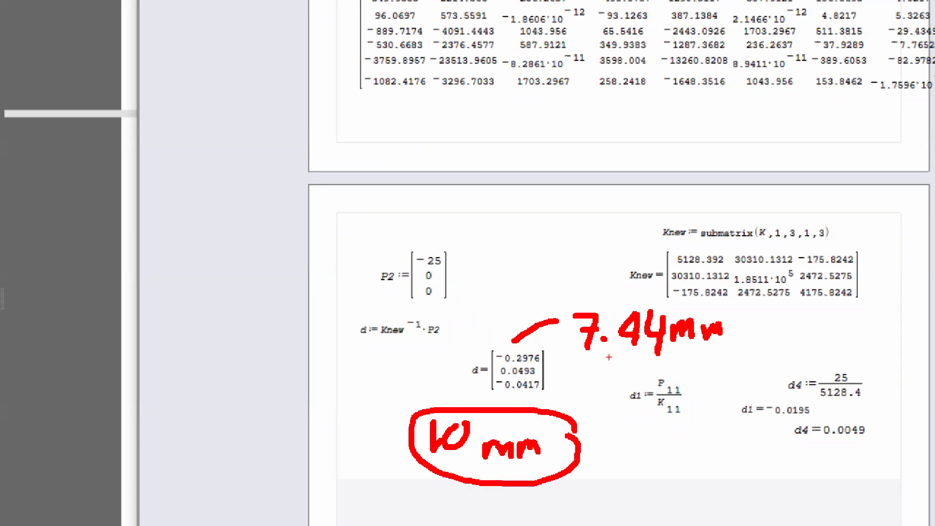
pyautogui.moveTo(576, 351)
pyautogui.mouseDown()
pyautogui.moveTo(741, 331)
pyautogui.moveTo(543, 331)
pyautogui.moveTo(571, 354)
pyautogui.mouseUp()
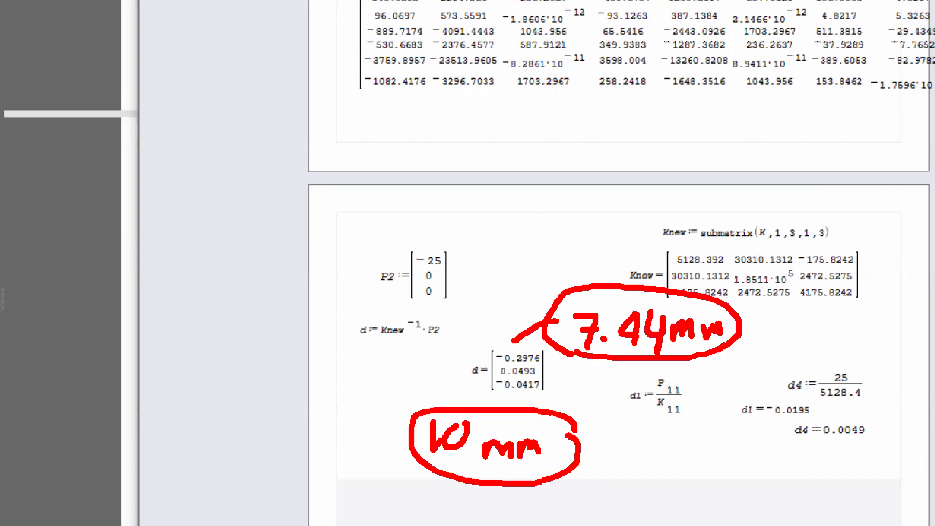
pyautogui.press('Escape')
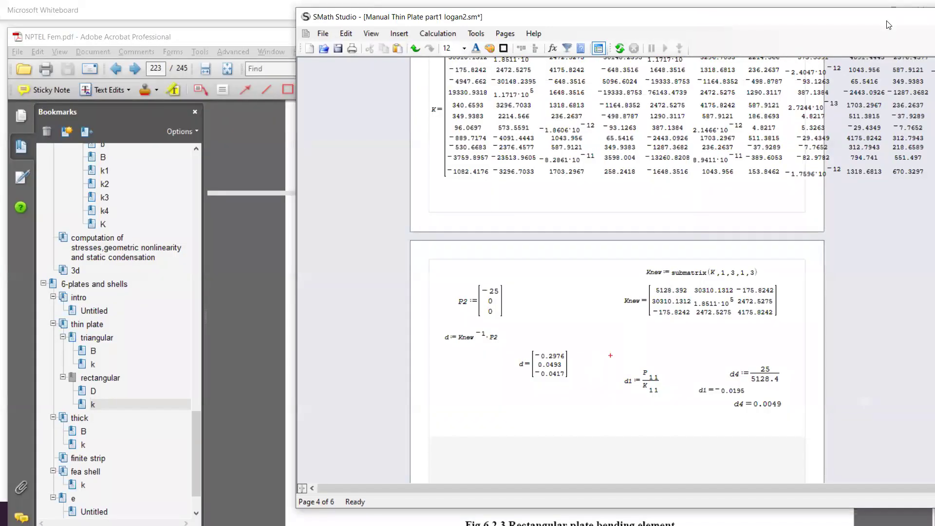
# - Put the SMath Studio worksheet out of view and reposition the NPTEL Fem.pdf window
pyautogui.click(934, 17)
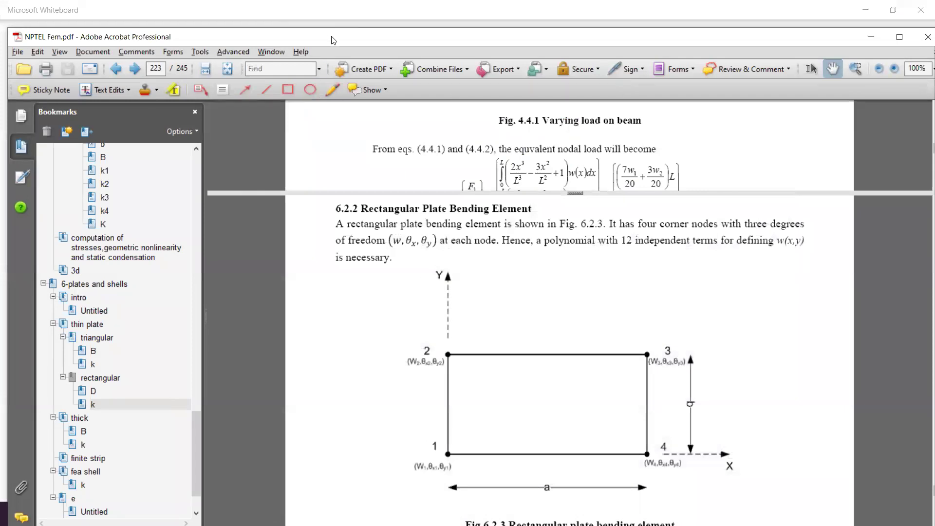
pyautogui.moveTo(331, 40); pyautogui.dragTo(415, 27)
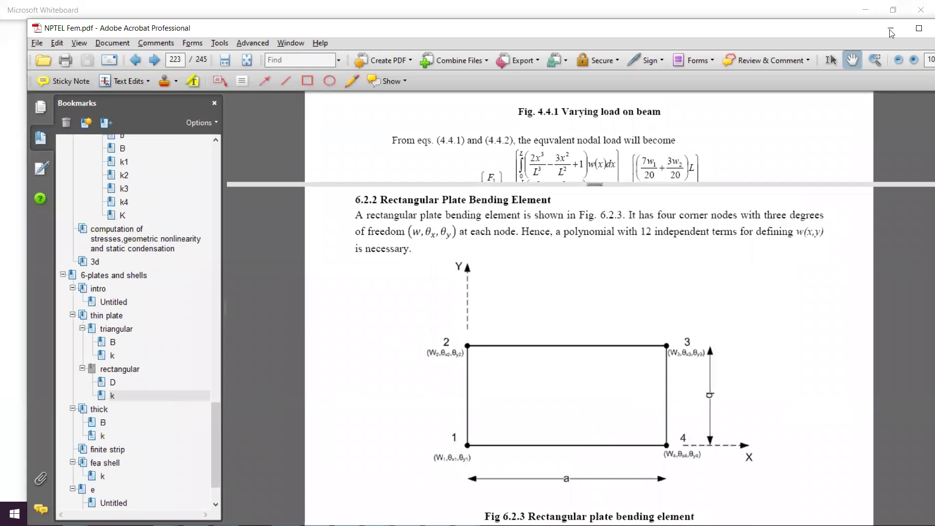
# - Maximize NPTEL Fem.pdf and bring the SMath Studio worksheet Manual Thin Plate part1 logan2.sm in front of it
pyautogui.click(920, 27)
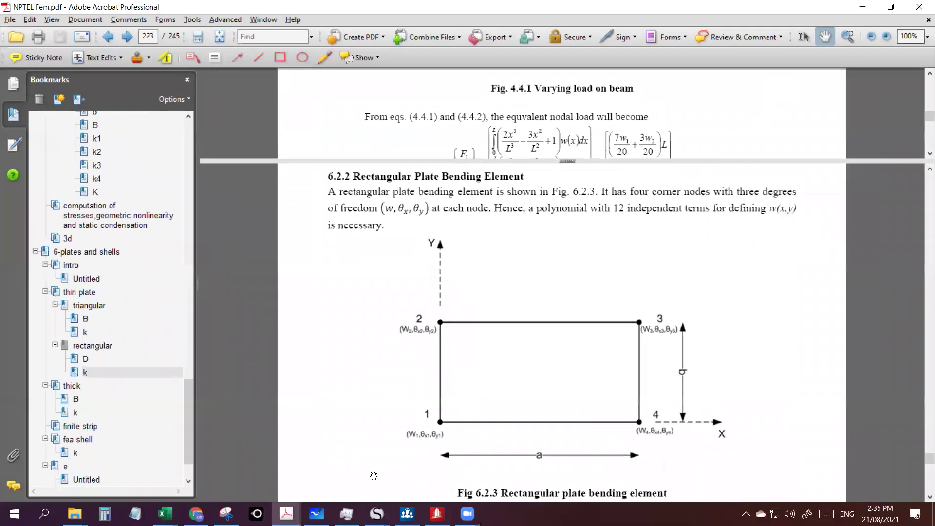
pyautogui.click(377, 514)
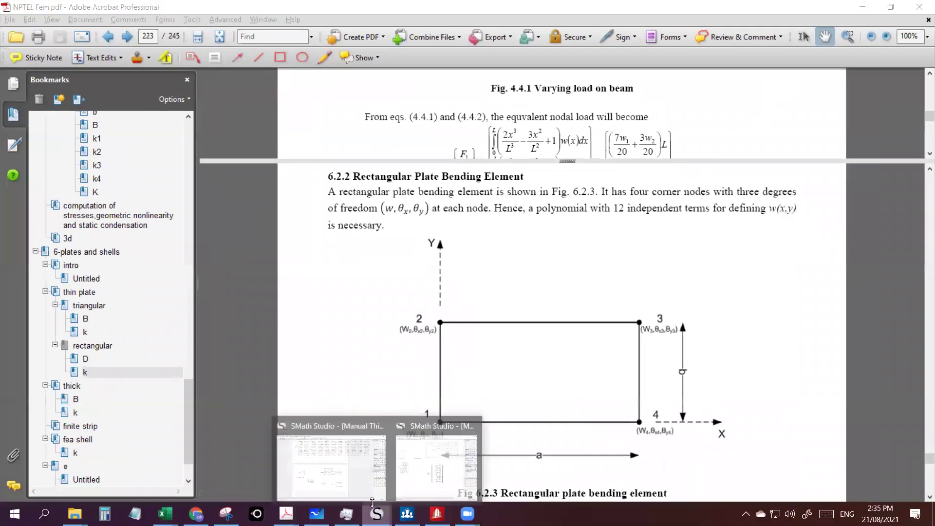
pyautogui.click(343, 473)
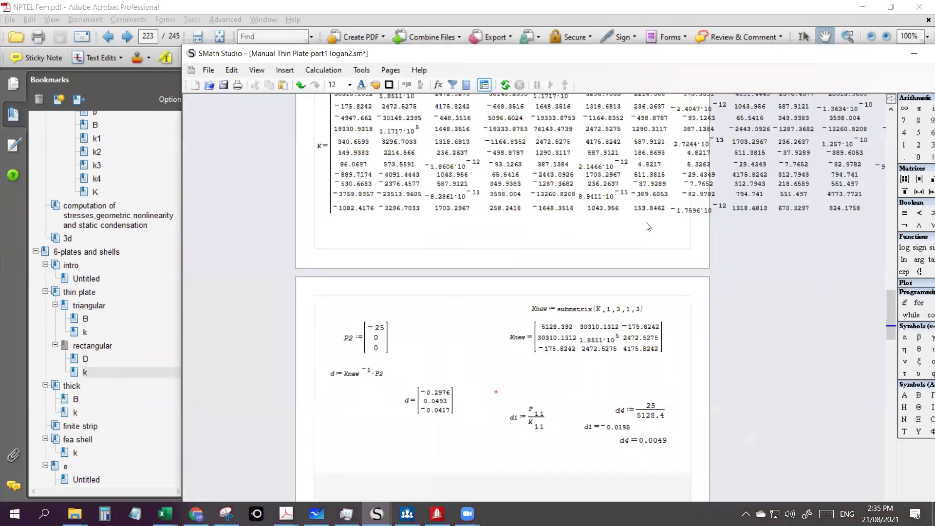
pyautogui.moveTo(559, 50); pyautogui.dragTo(550, 39)
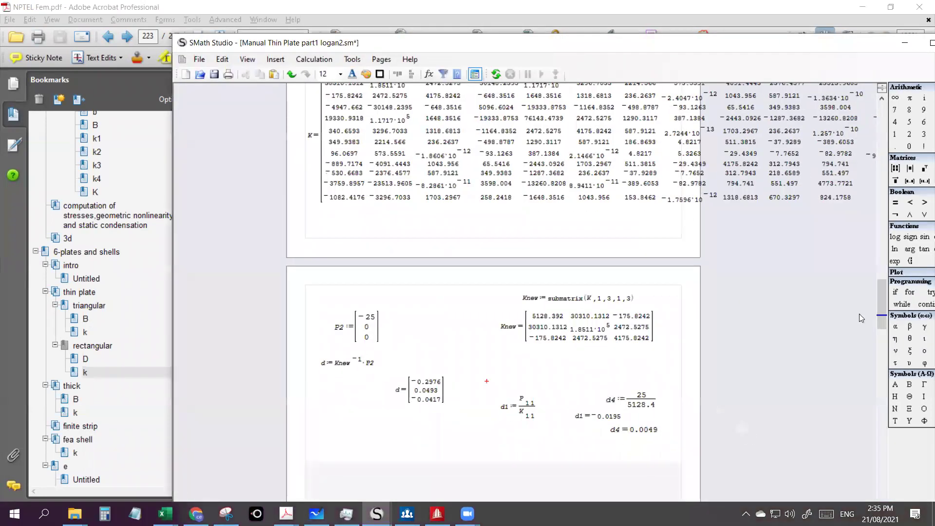
# - Review the part1 worksheet from the plate input data and integral definitions through to the 12-column stiffness matrix K
pyautogui.moveTo(882, 316); pyautogui.dragTo(890, 121)
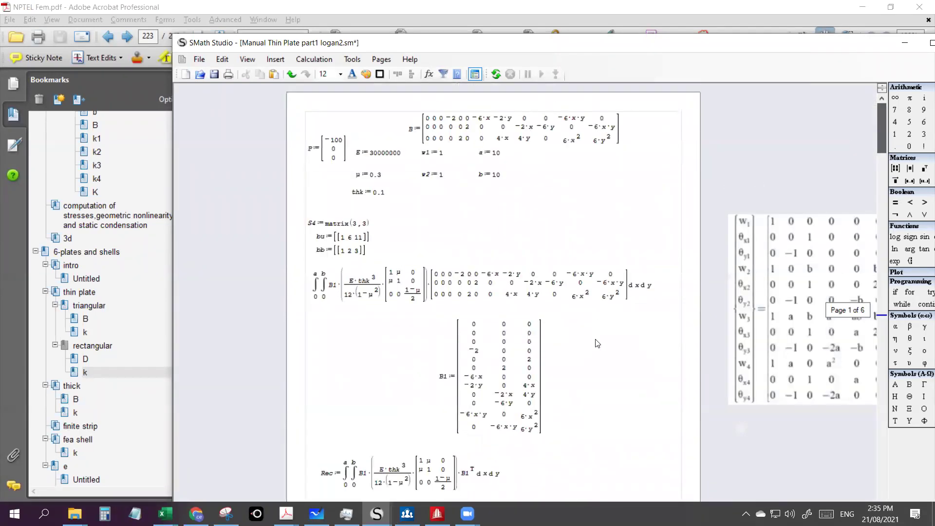
pyautogui.scroll(-3, 732, 227)
pyautogui.moveTo(883, 148); pyautogui.dragTo(884, 281)
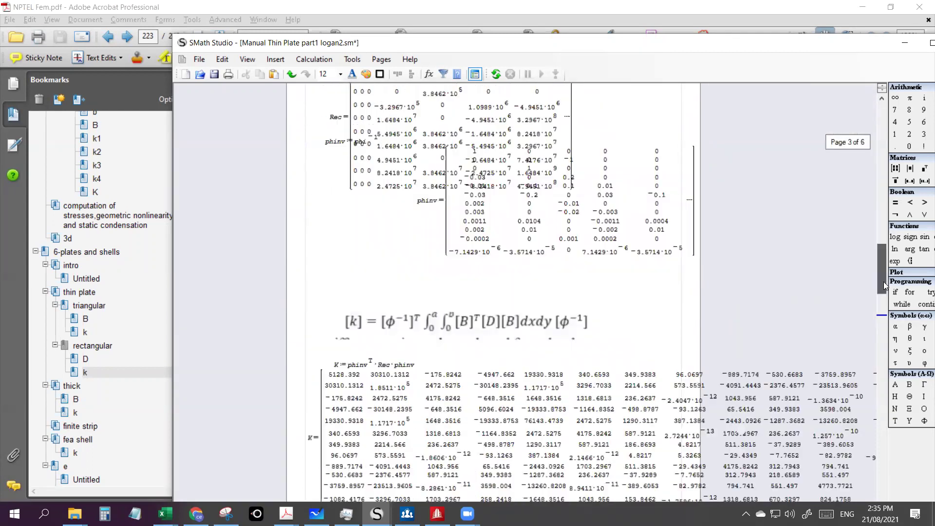
pyautogui.scroll(-5, 351, 241)
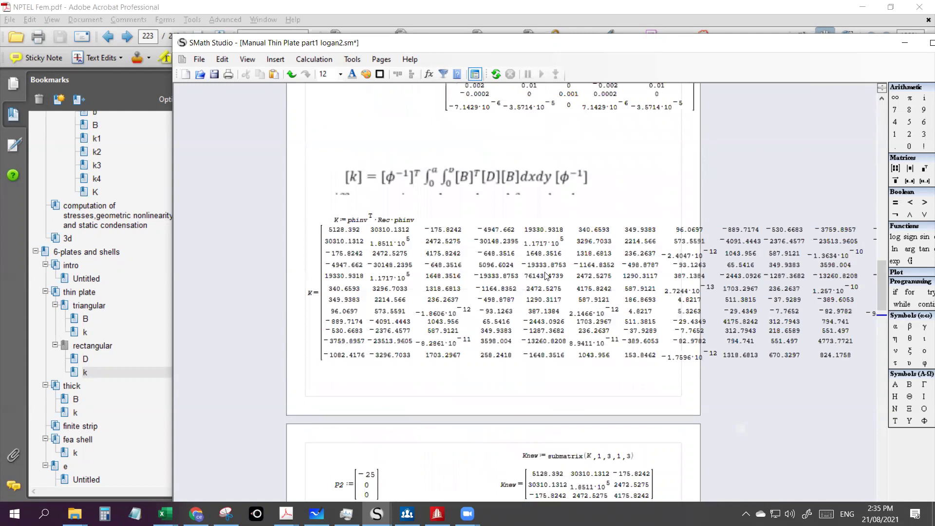
pyautogui.click(576, 253)
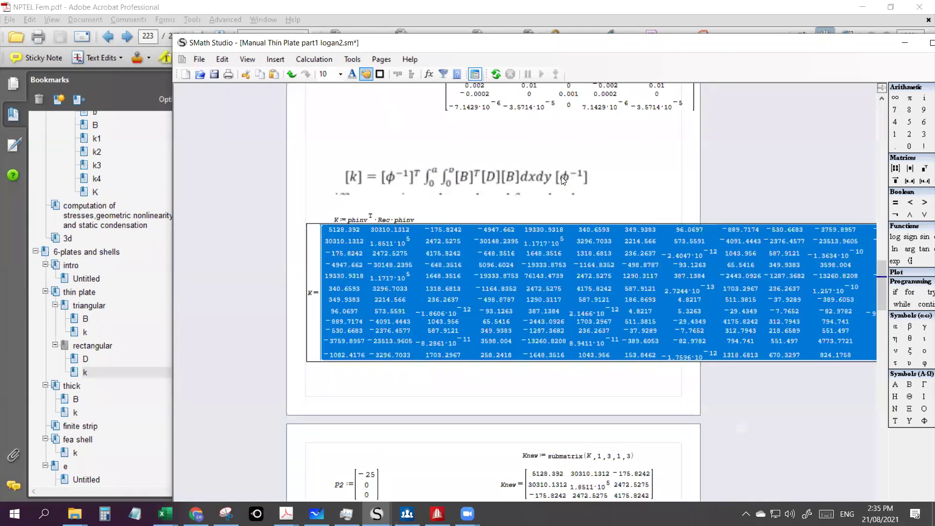
# - Switch to the worksheet Manual Thin Plate part2 logan3.sm and inspect the element stiffness matrices K1 and K2
pyautogui.scroll(2, 875, 229)
pyautogui.moveTo(884, 226); pyautogui.dragTo(890, 141)
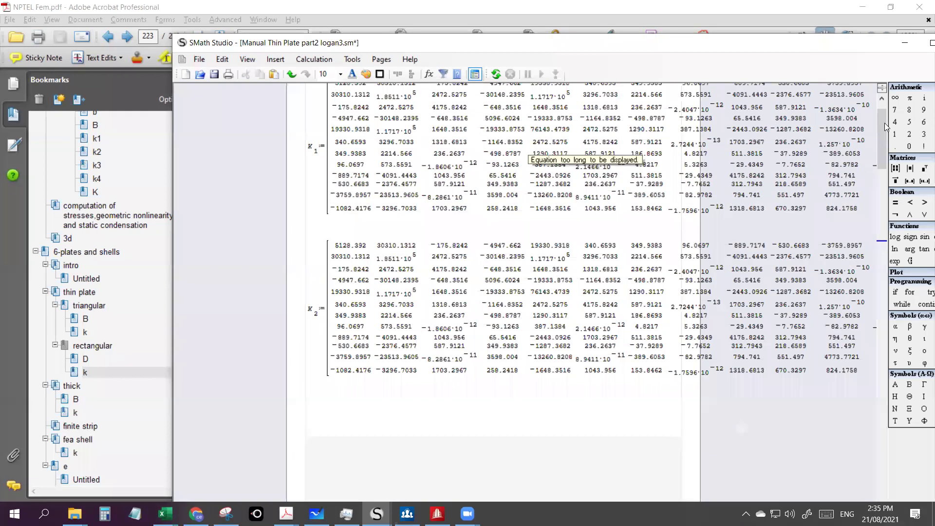
pyautogui.scroll(2, 885, 123)
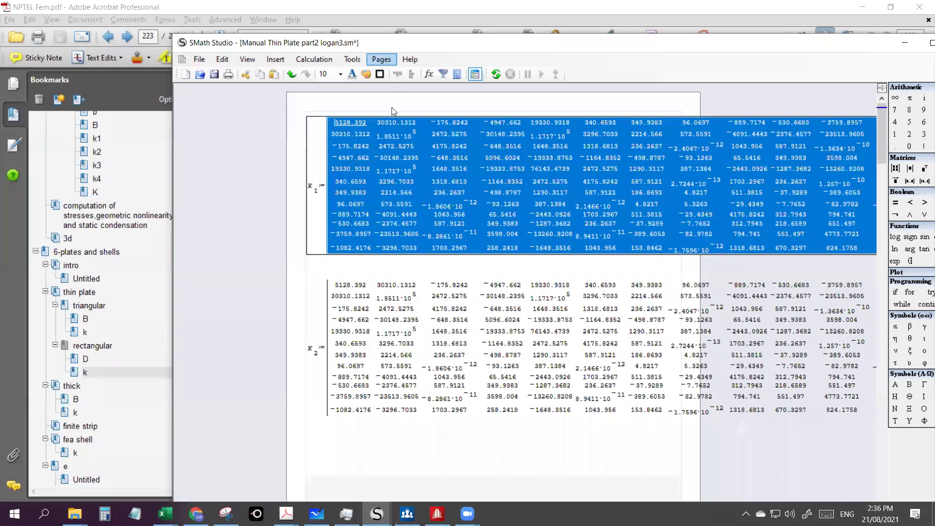
pyautogui.click(378, 183)
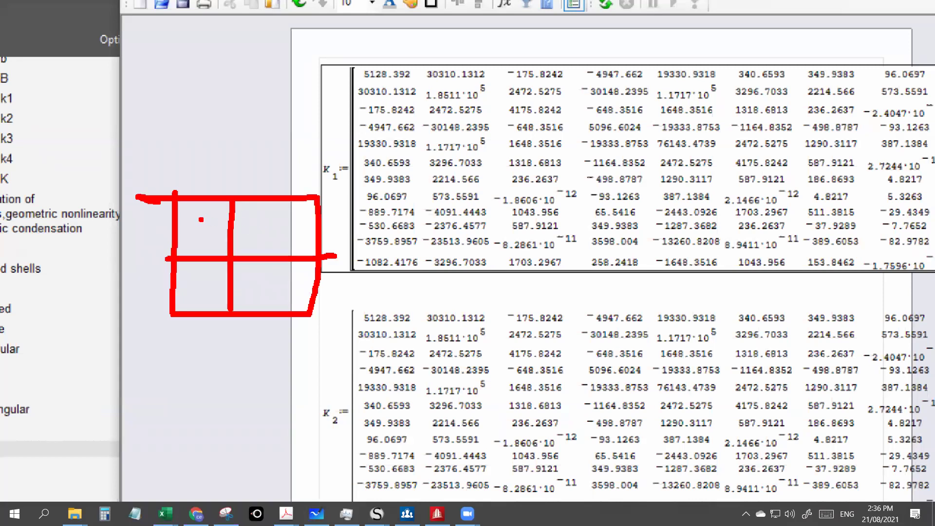
# - Mark each of the four elements of the sketched plate grid with a slash and its lower-right corner node with a thick dot
pyautogui.moveTo(193, 222); pyautogui.dragTo(232, 178)
pyautogui.moveTo(251, 227); pyautogui.dragTo(293, 183)
pyautogui.moveTo(188, 294)
pyautogui.mouseDown()
pyautogui.moveTo(217, 270)
pyautogui.moveTo(283, 253)
pyautogui.mouseUp()
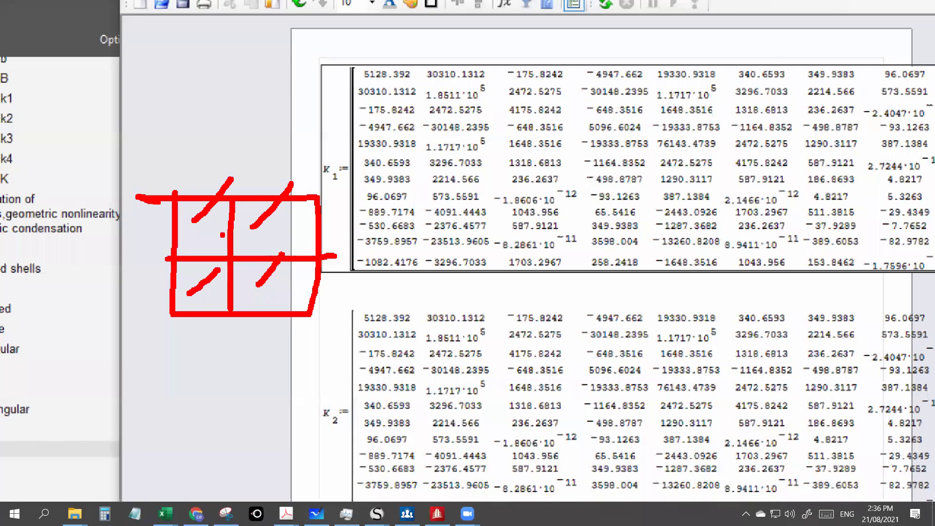
pyautogui.moveTo(306, 313)
pyautogui.mouseDown()
pyautogui.moveTo(316, 319)
pyautogui.moveTo(303, 308)
pyautogui.mouseUp()
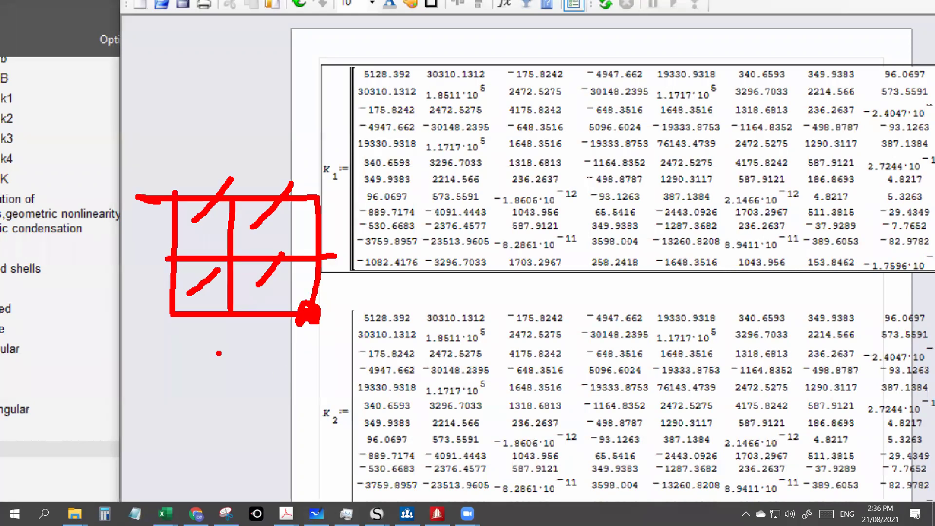
# - Write an empty load vector P = [ ] below the grid, link the marked corner node to it with an arrow, and clear the annotations
pyautogui.moveTo(153, 357); pyautogui.dragTo(156, 426)
pyautogui.moveTo(155, 359); pyautogui.dragTo(165, 378)
pyautogui.moveTo(202, 384)
pyautogui.mouseDown()
pyautogui.moveTo(220, 385)
pyautogui.moveTo(214, 394)
pyautogui.mouseUp()
pyautogui.moveTo(255, 361); pyautogui.dragTo(243, 449)
pyautogui.moveTo(302, 355)
pyautogui.mouseDown()
pyautogui.moveTo(319, 397)
pyautogui.moveTo(303, 472)
pyautogui.mouseUp()
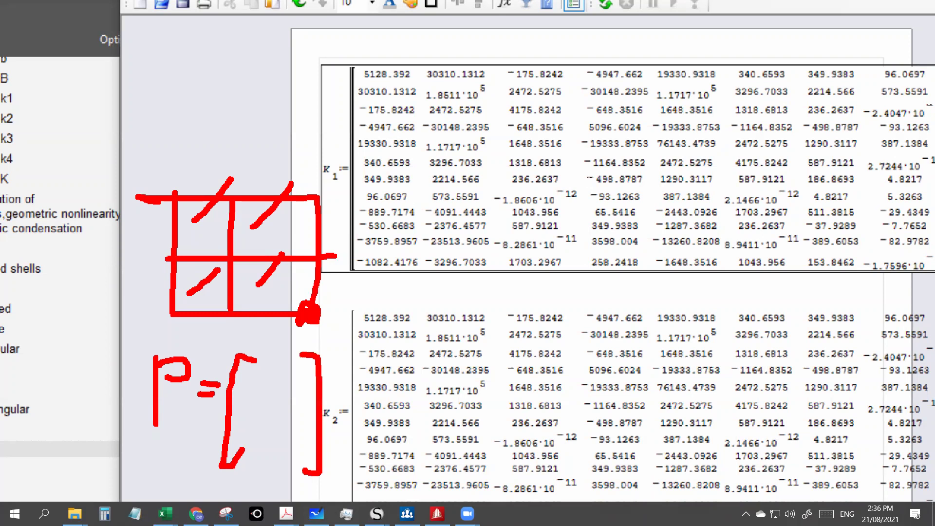
pyautogui.moveTo(307, 315)
pyautogui.mouseDown()
pyautogui.moveTo(333, 319)
pyautogui.moveTo(322, 364)
pyautogui.moveTo(330, 362)
pyautogui.mouseUp()
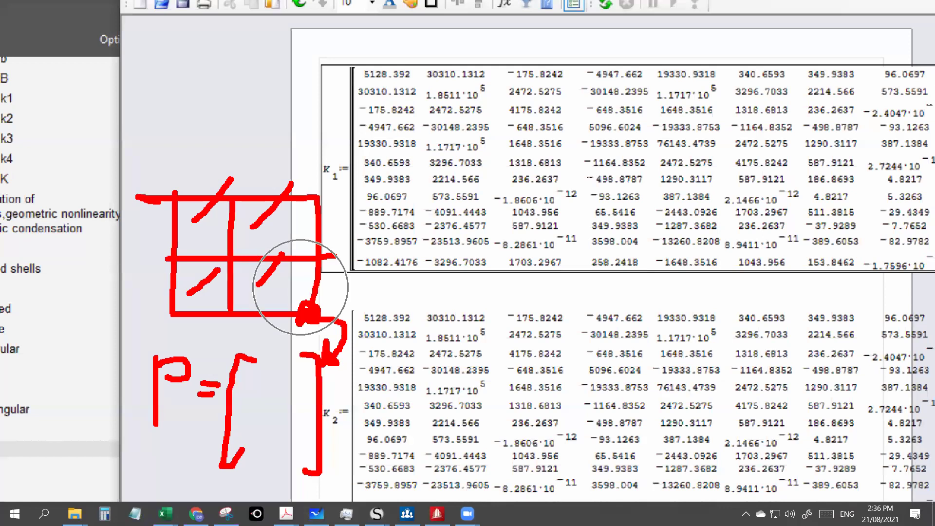
pyautogui.press('ctrl')
pyautogui.press('Escape')
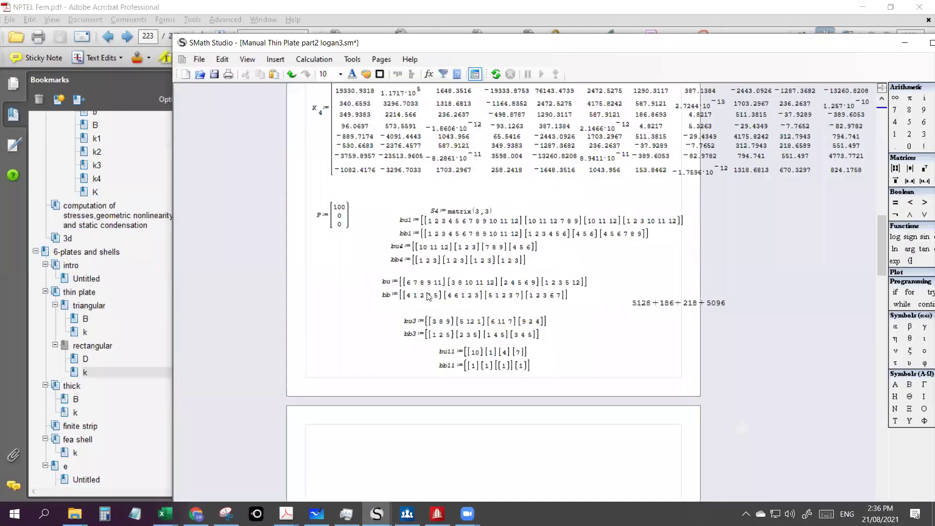
# - Examine the assembly loop, the assembled matrix S4, its inverse and the displacement vector d in the part2 worksheet, and minimize it
pyautogui.moveTo(880, 258); pyautogui.dragTo(876, 371)
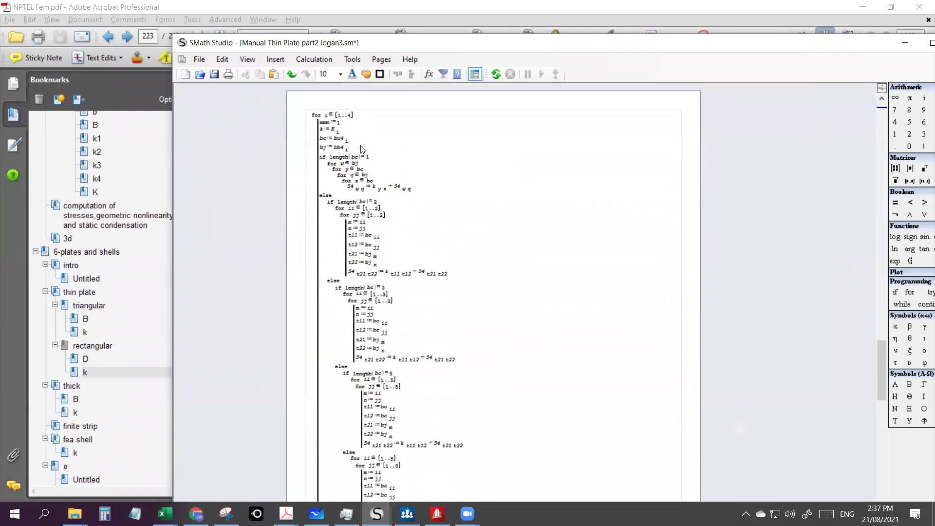
pyautogui.click(360, 180)
pyautogui.moveTo(883, 366); pyautogui.dragTo(877, 453)
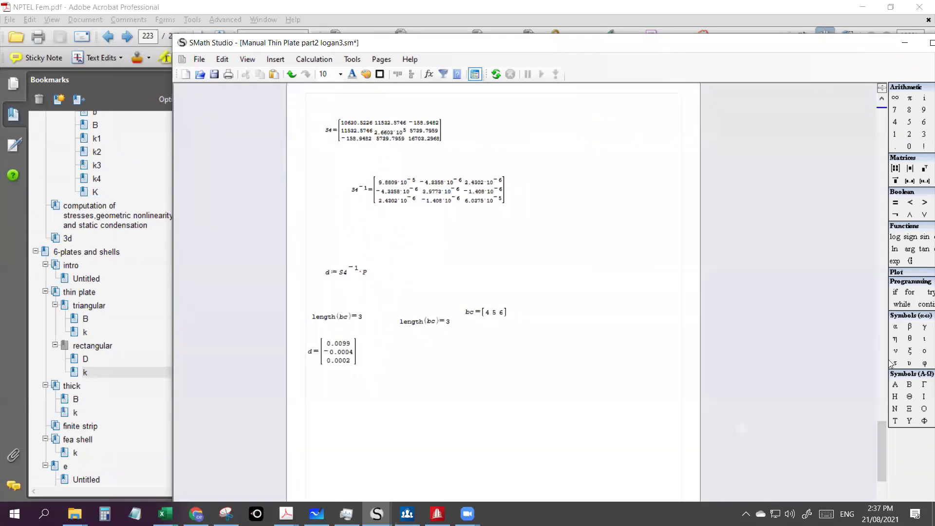
pyautogui.moveTo(881, 446); pyautogui.dragTo(883, 438)
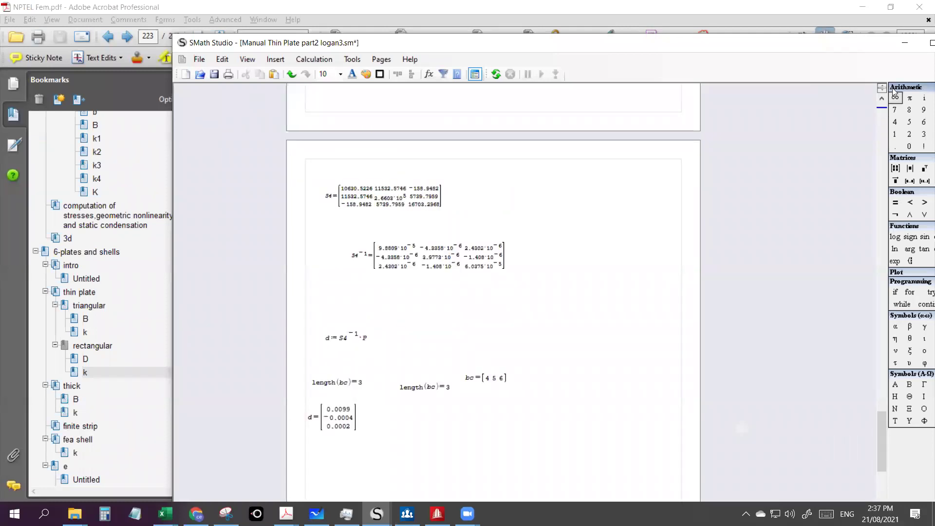
pyautogui.click(903, 44)
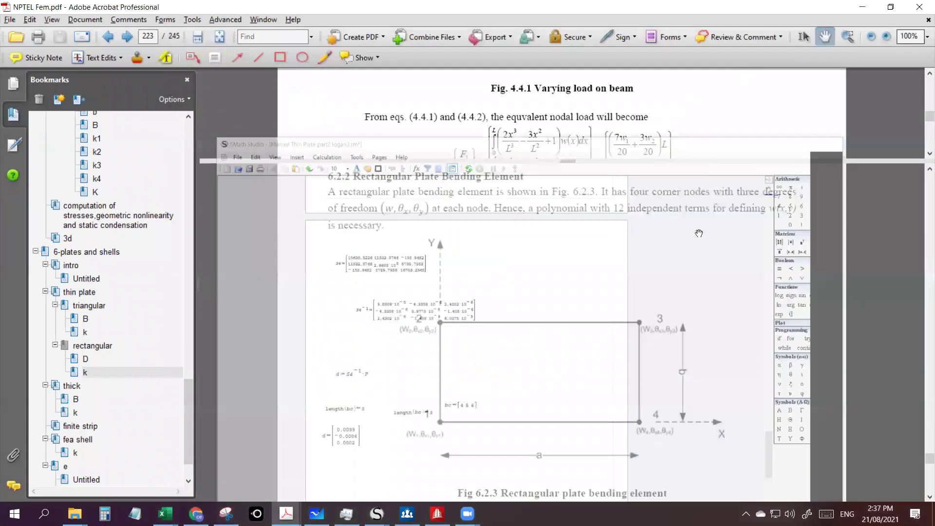